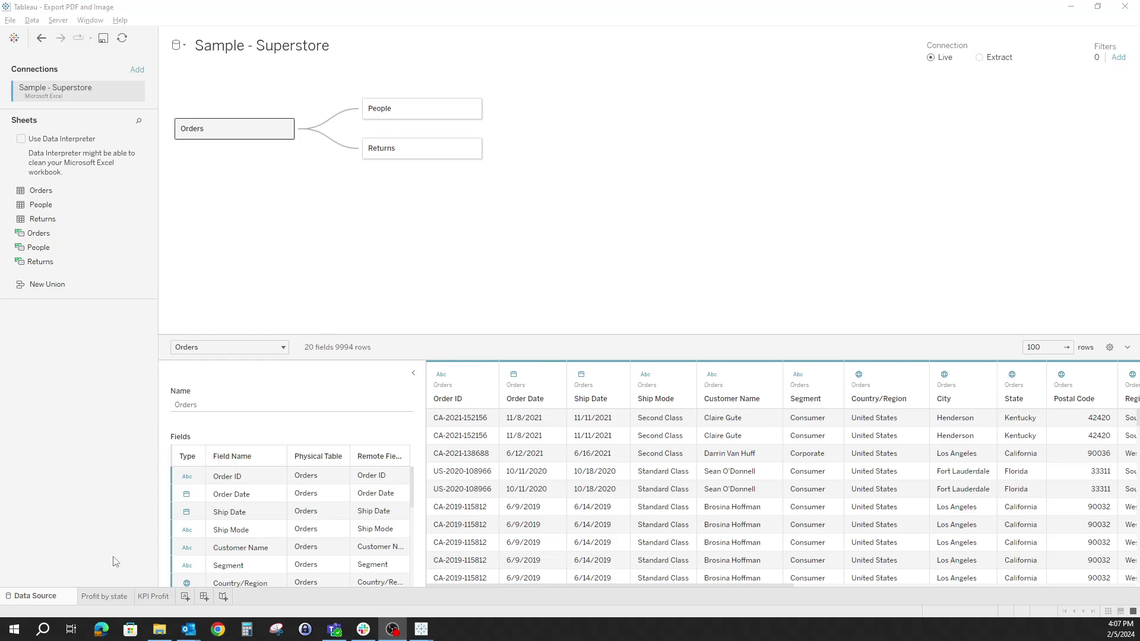
Switch to the Profit by state worksheet showing the Central region profit bars
{"action": "left_click", "coordinate": [104, 596]}
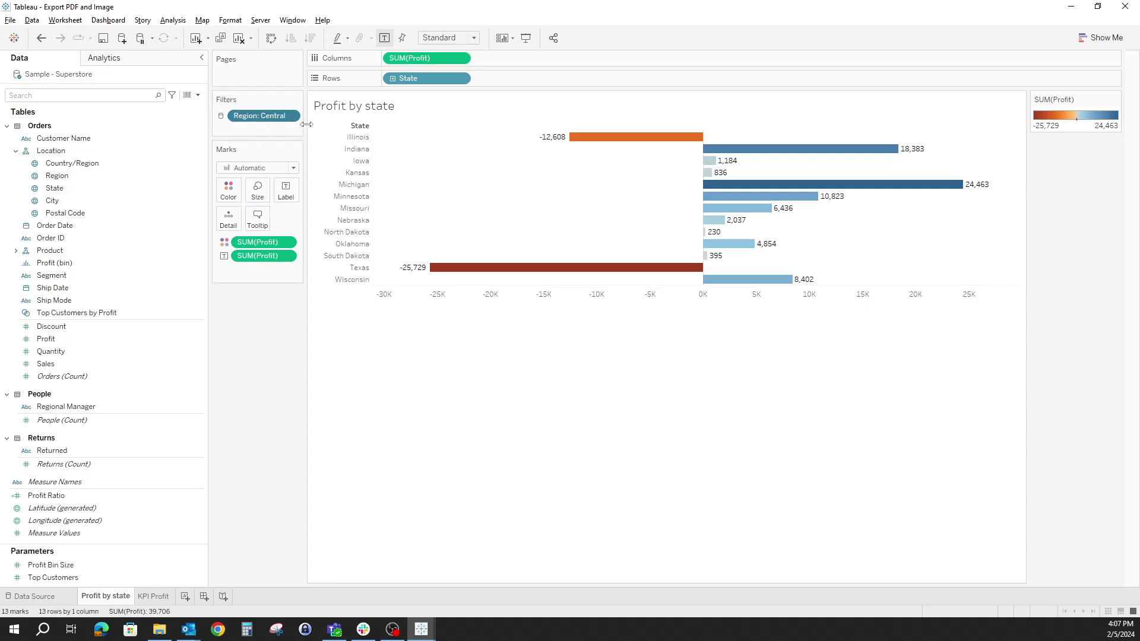
Switch to the KPI Profit sheet showing the 39,706 Central profit figure
{"action": "left_click", "coordinate": [158, 599]}
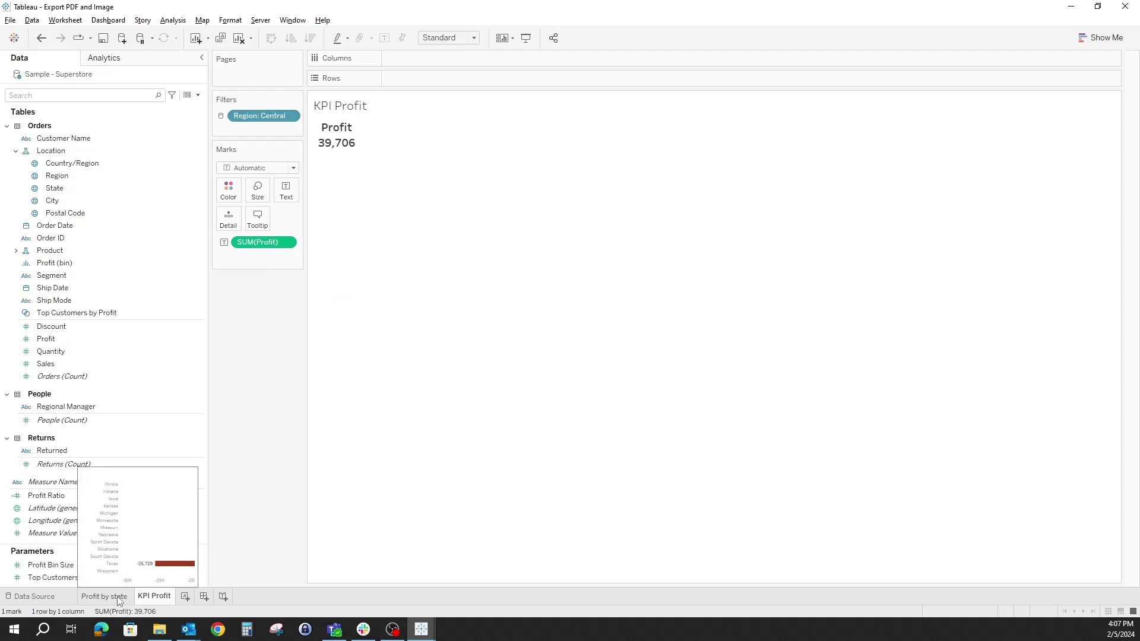
Create a new dashboard laid out with vertical, blank and horizontal containers plus a title text object
{"action": "mouse_move", "coordinate": [109, 597]}
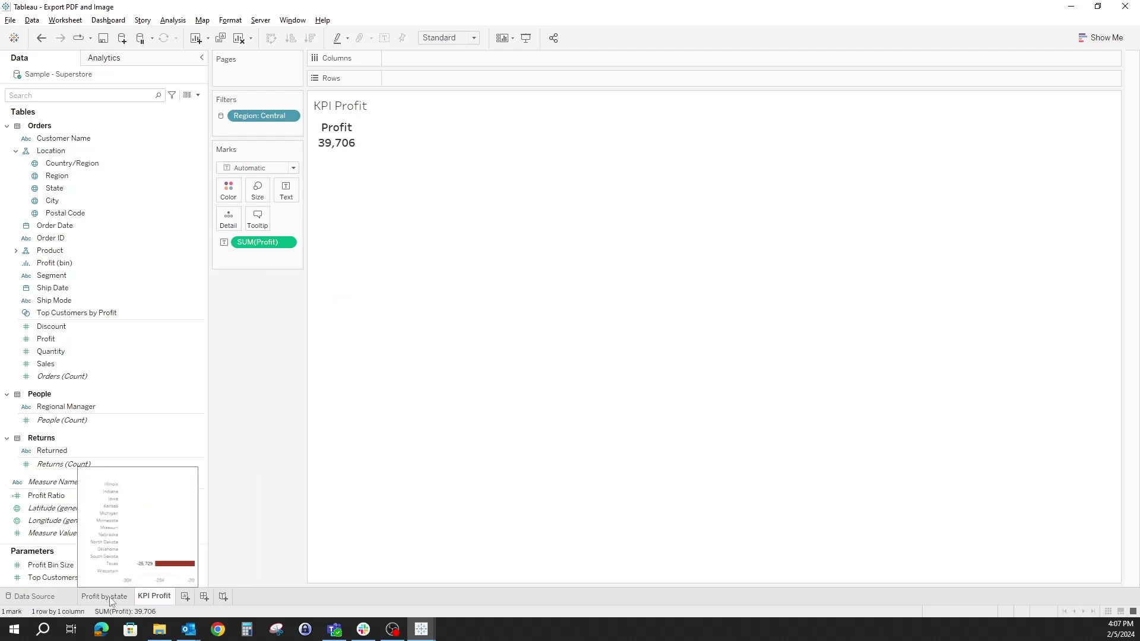
{"action": "left_click", "coordinate": [204, 597]}
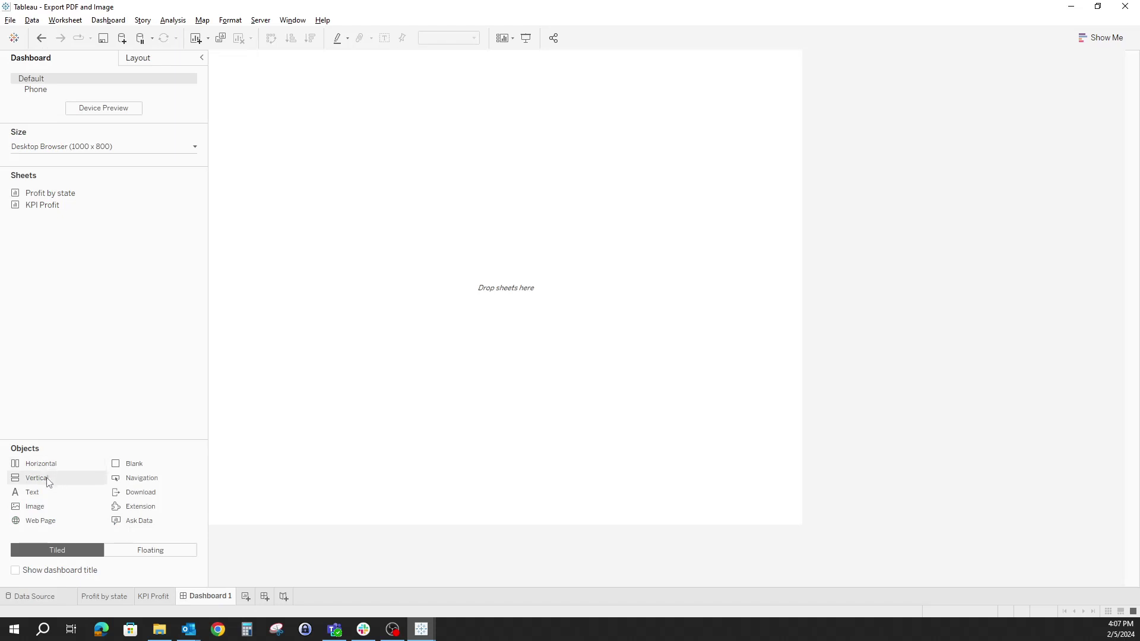
{"action": "left_click_drag", "start_coordinate": [41, 478], "coordinate": [399, 289]}
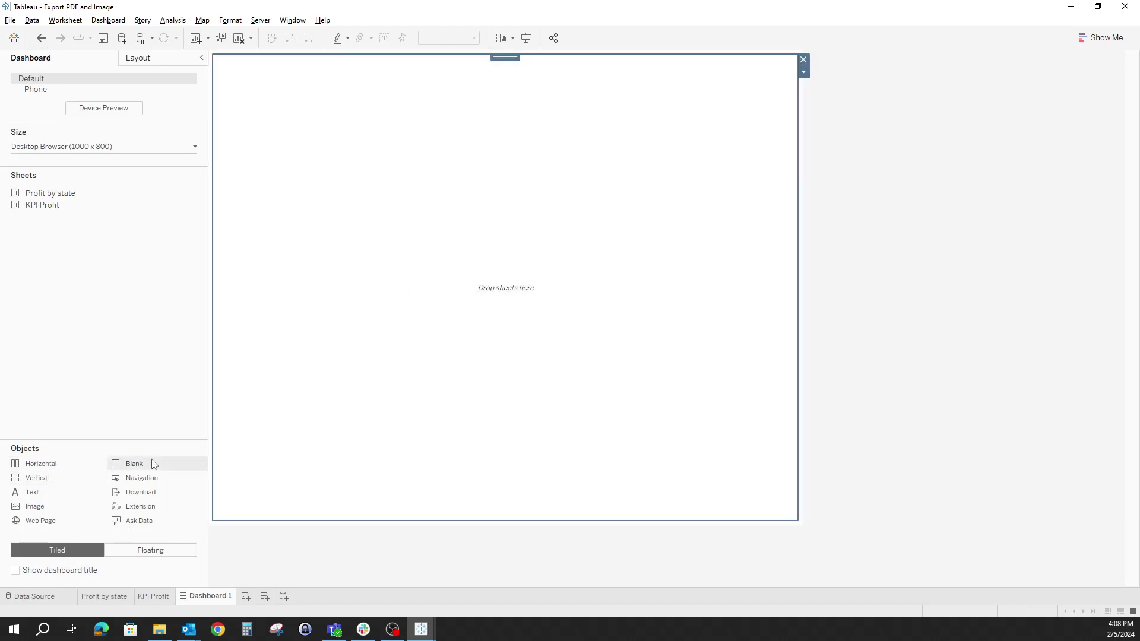
{"action": "left_click_drag", "start_coordinate": [153, 463], "coordinate": [429, 368]}
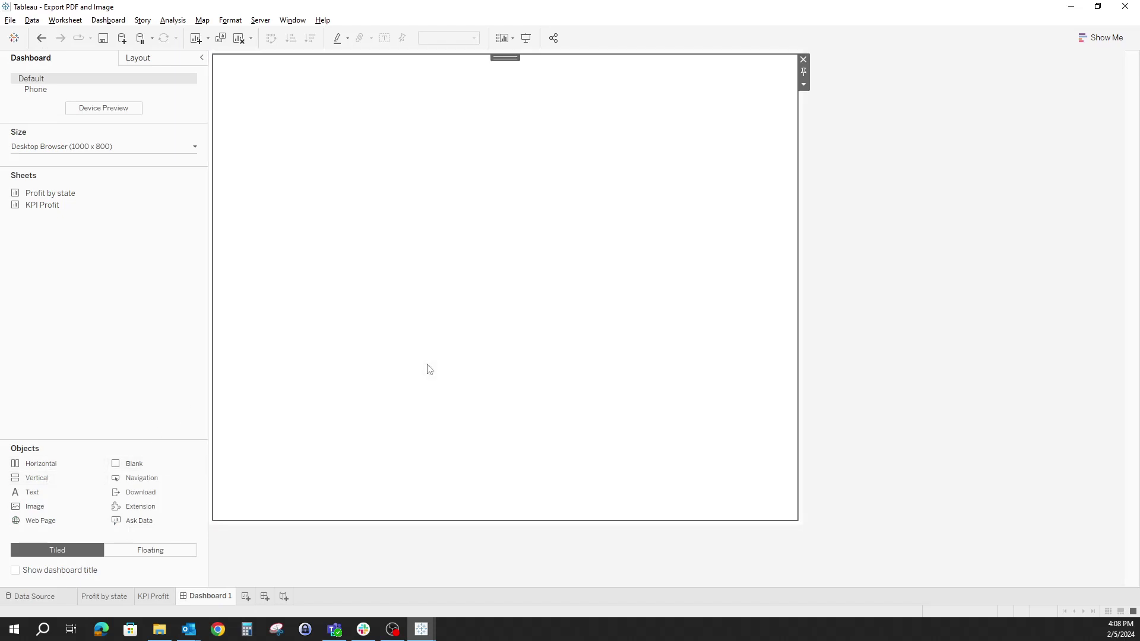
{"action": "left_click", "coordinate": [506, 58]}
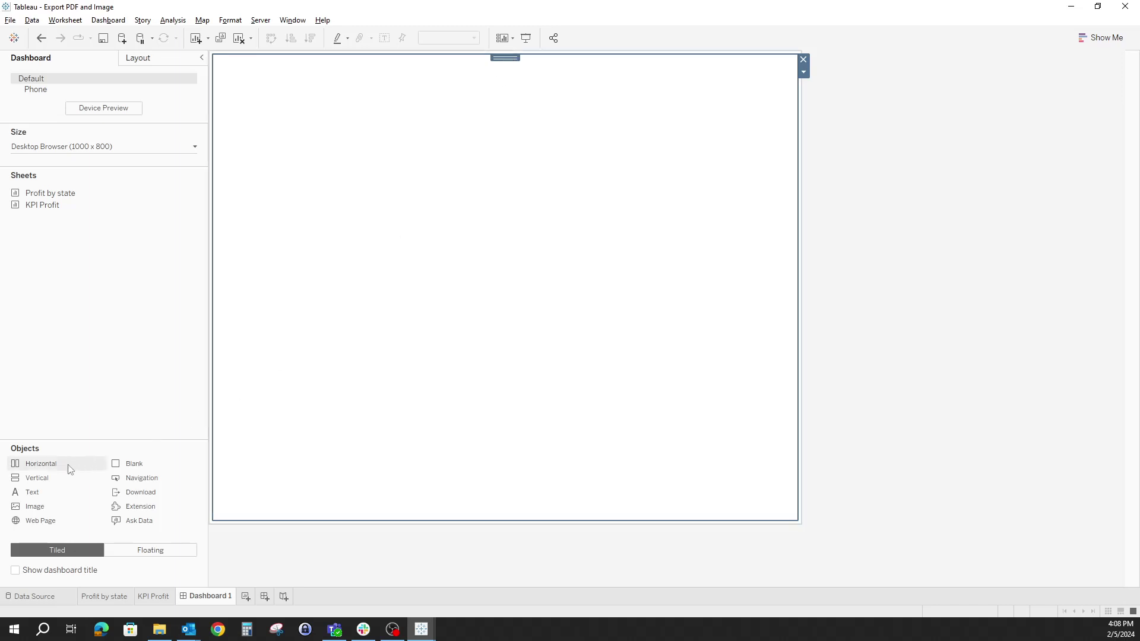
{"action": "left_click_drag", "start_coordinate": [69, 465], "coordinate": [441, 166]}
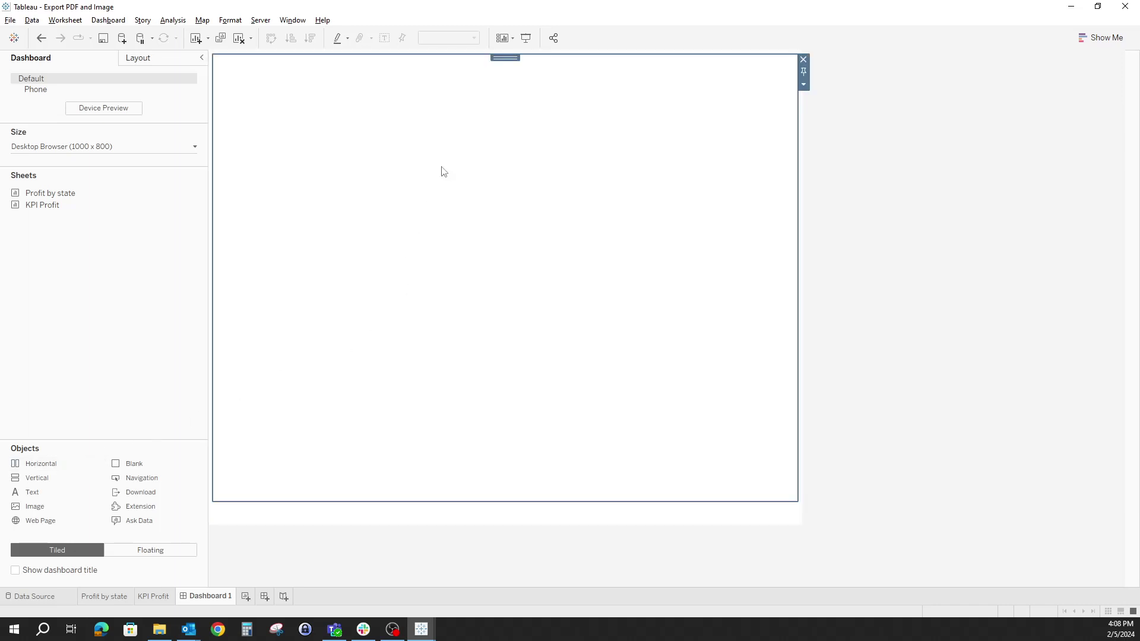
{"action": "left_click_drag", "start_coordinate": [45, 495], "coordinate": [387, 304]}
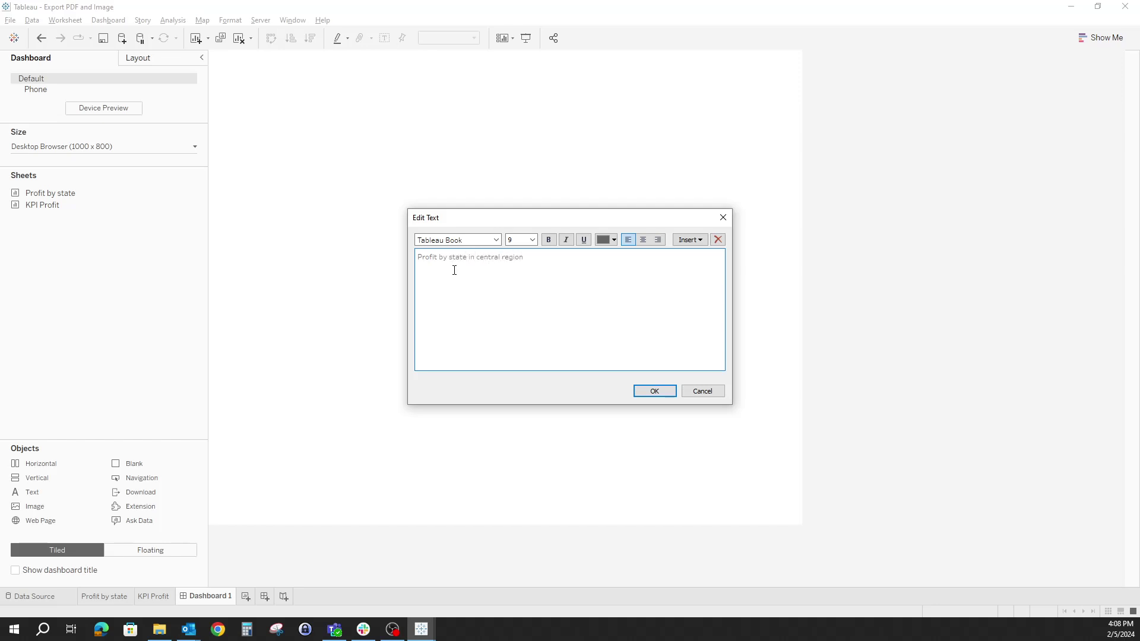
Format the title 'Profit by state in central region' as Tableau Bold, size 14, black
{"action": "left_click_drag", "start_coordinate": [501, 259], "coordinate": [419, 256]}
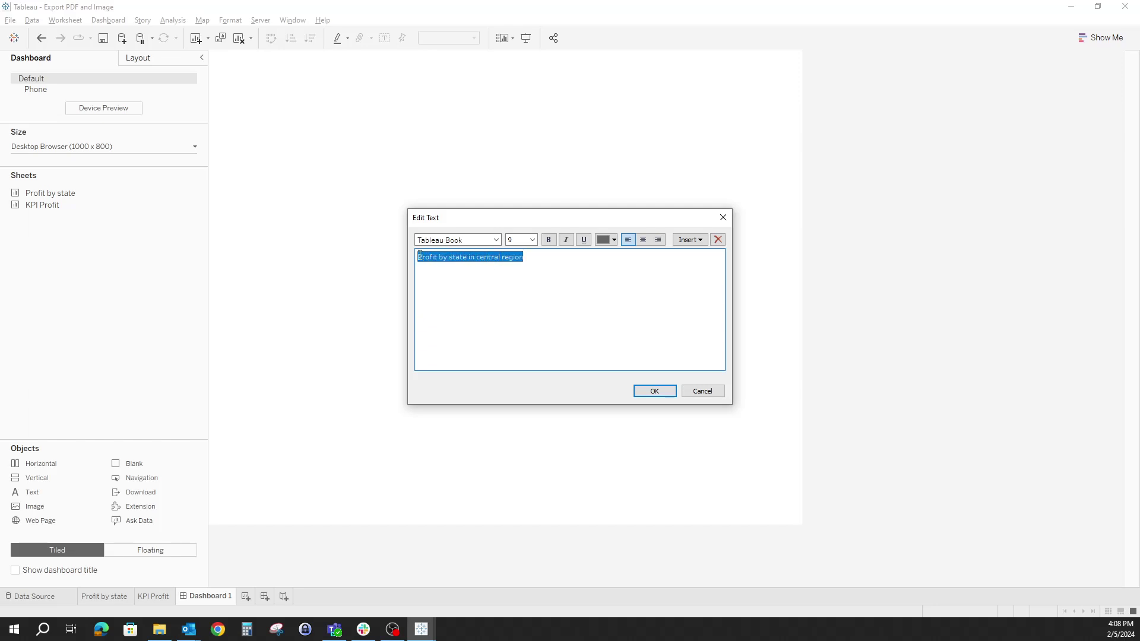
{"action": "left_click", "coordinate": [495, 240]}
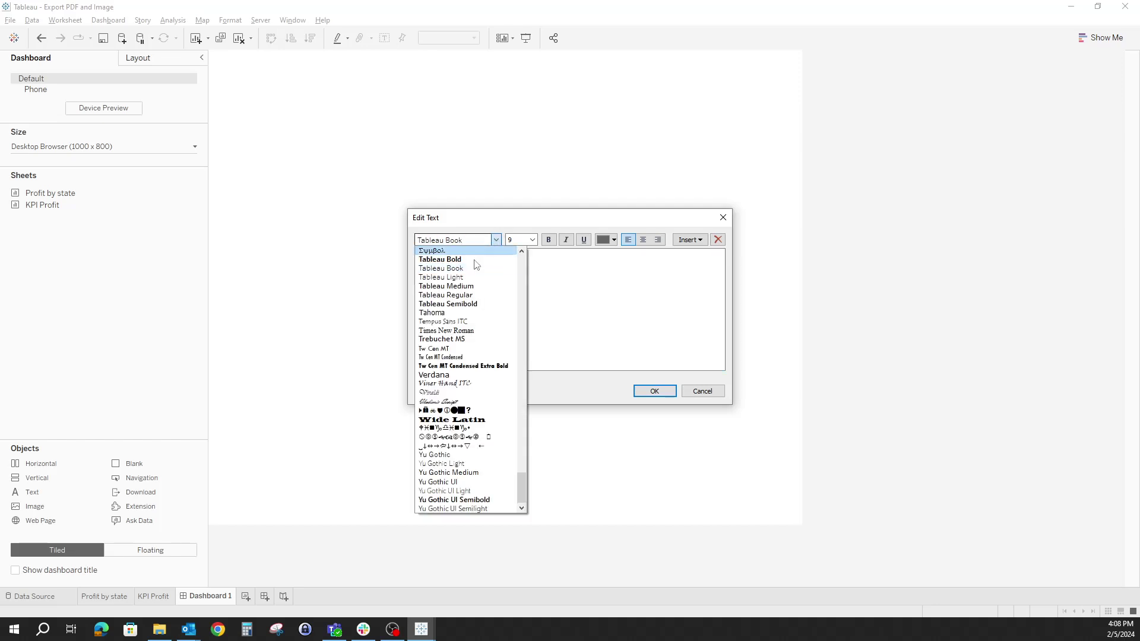
{"action": "left_click", "coordinate": [461, 262]}
{"action": "left_click", "coordinate": [532, 240]}
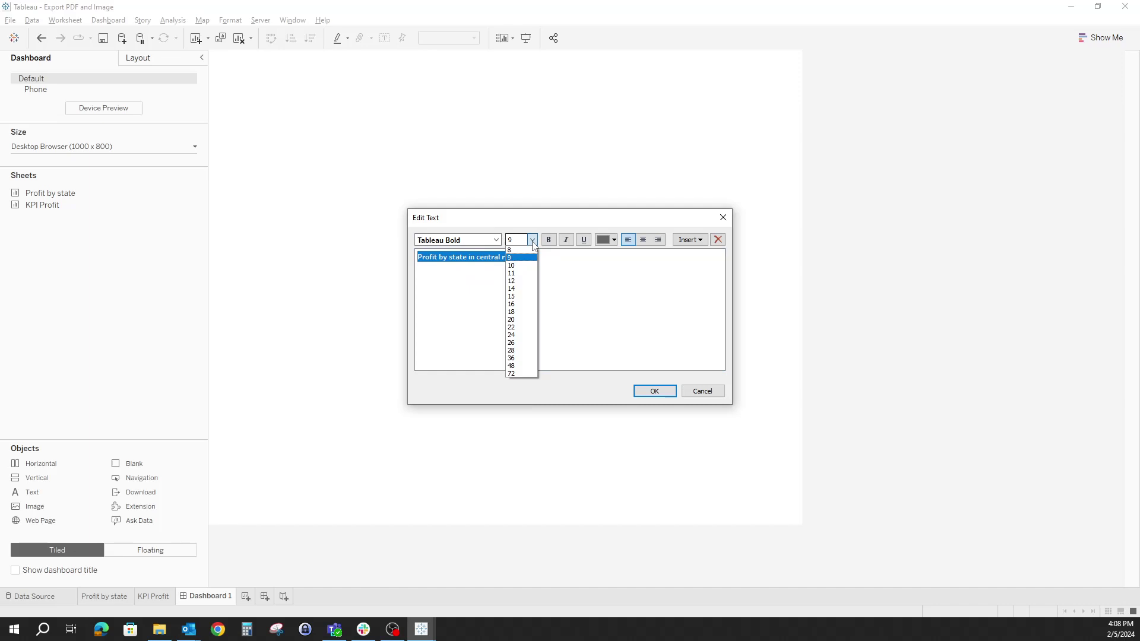
{"action": "left_click", "coordinate": [512, 288]}
{"action": "left_click", "coordinate": [614, 240]}
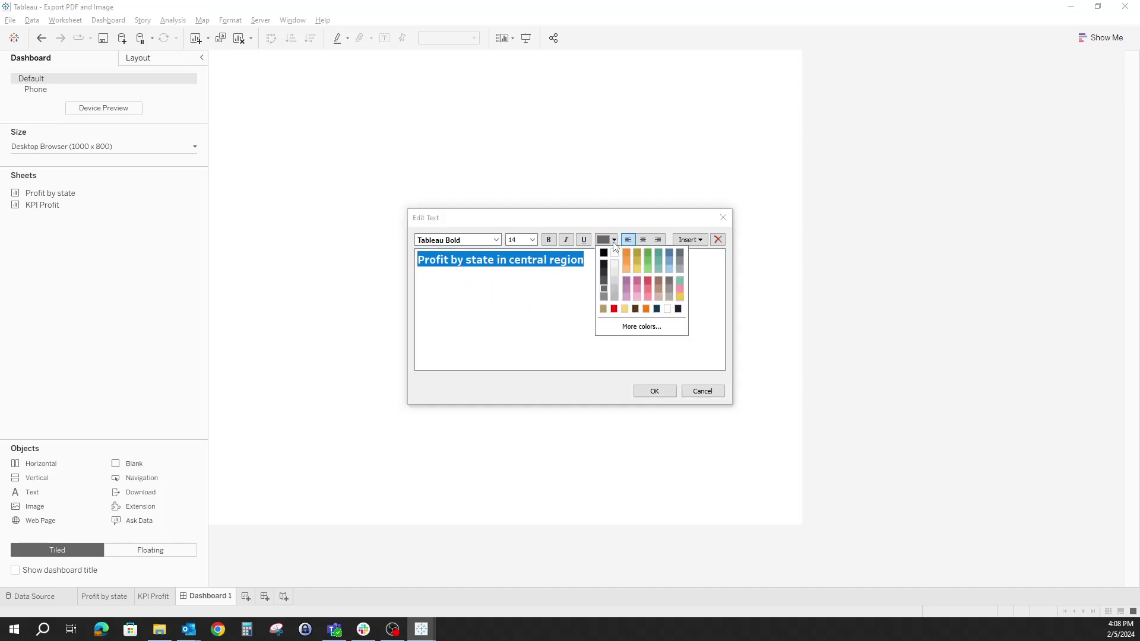
{"action": "left_click", "coordinate": [604, 255]}
{"action": "left_click", "coordinate": [669, 392]}
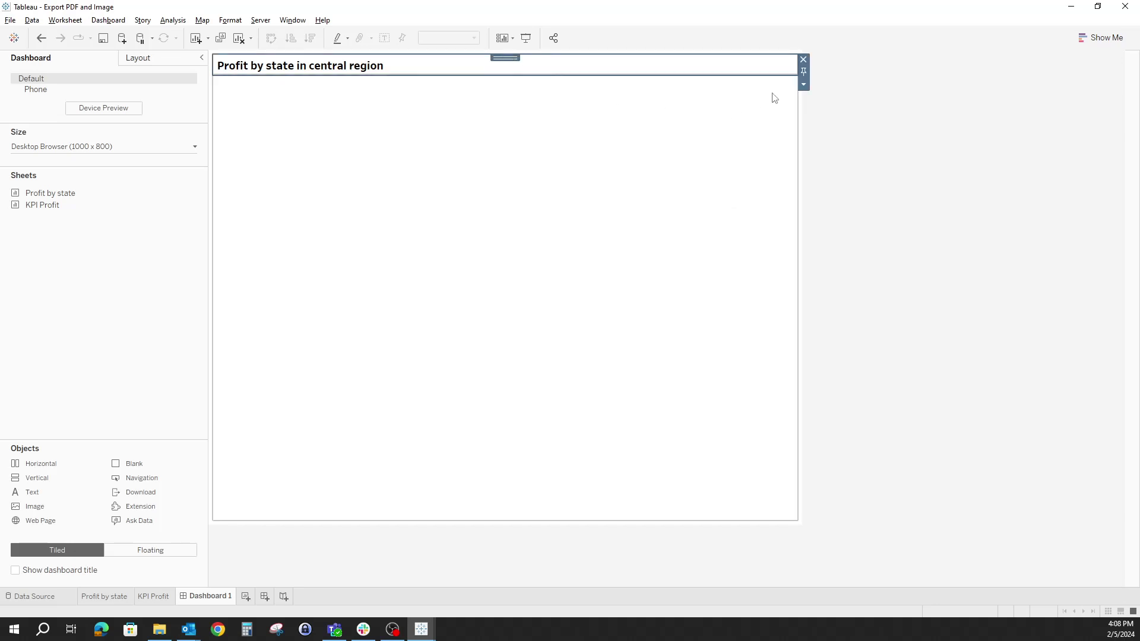
Set the title item's height to 80 pixels
{"action": "left_click", "coordinate": [808, 87]}
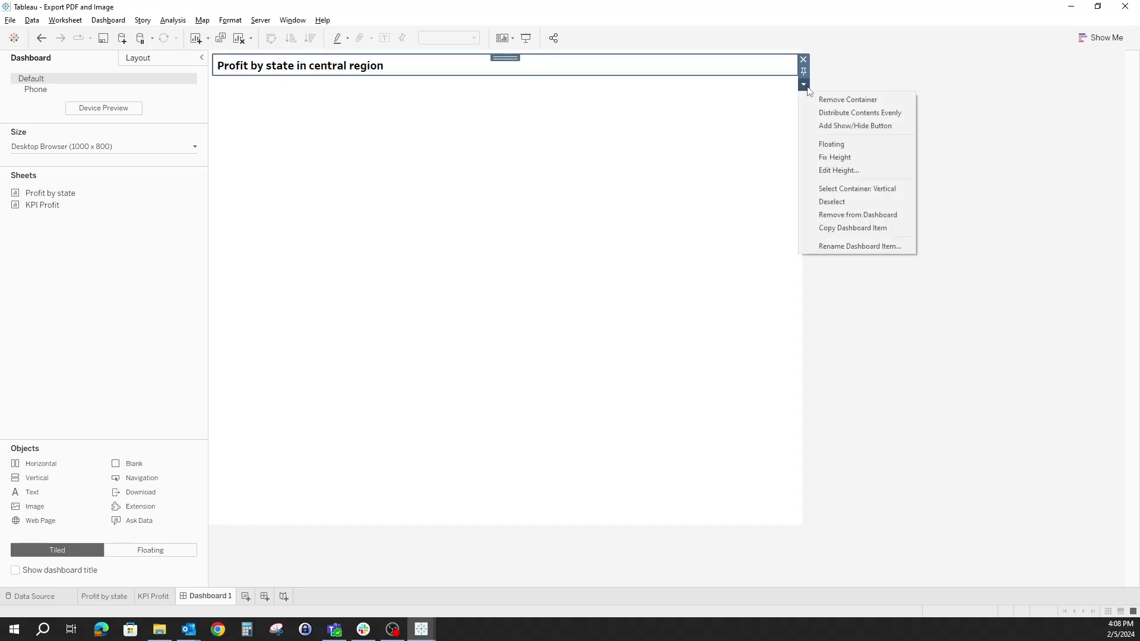
{"action": "left_click", "coordinate": [837, 173]}
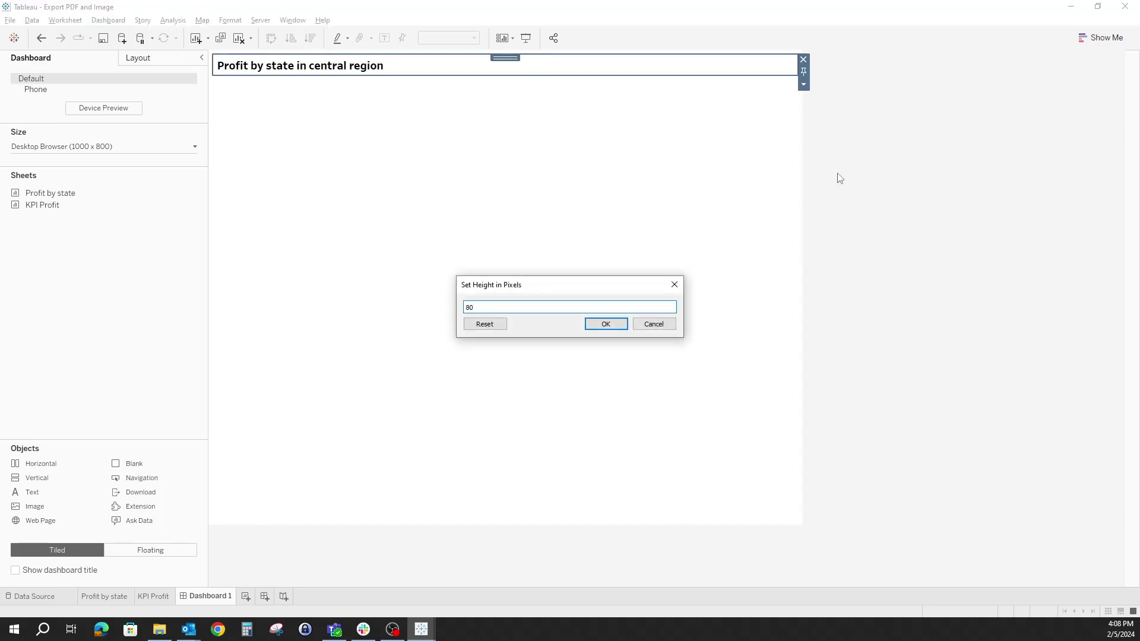
{"action": "left_click", "coordinate": [606, 324]}
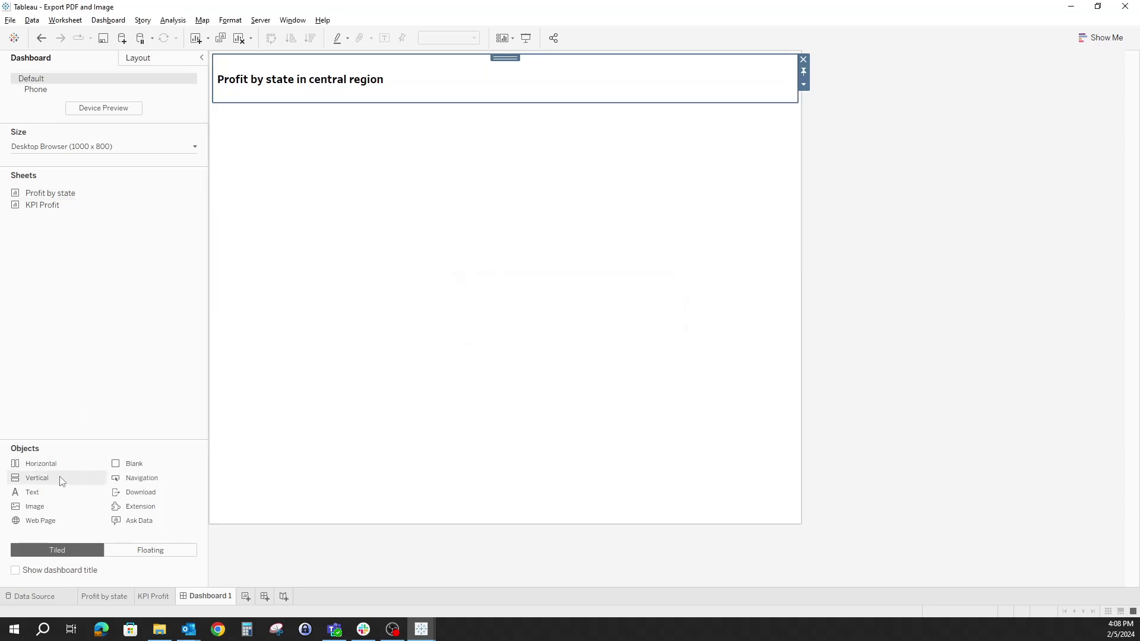
Place the Profit by state chart below the title with its Profit legend underneath
{"action": "double_click", "coordinate": [508, 58]}
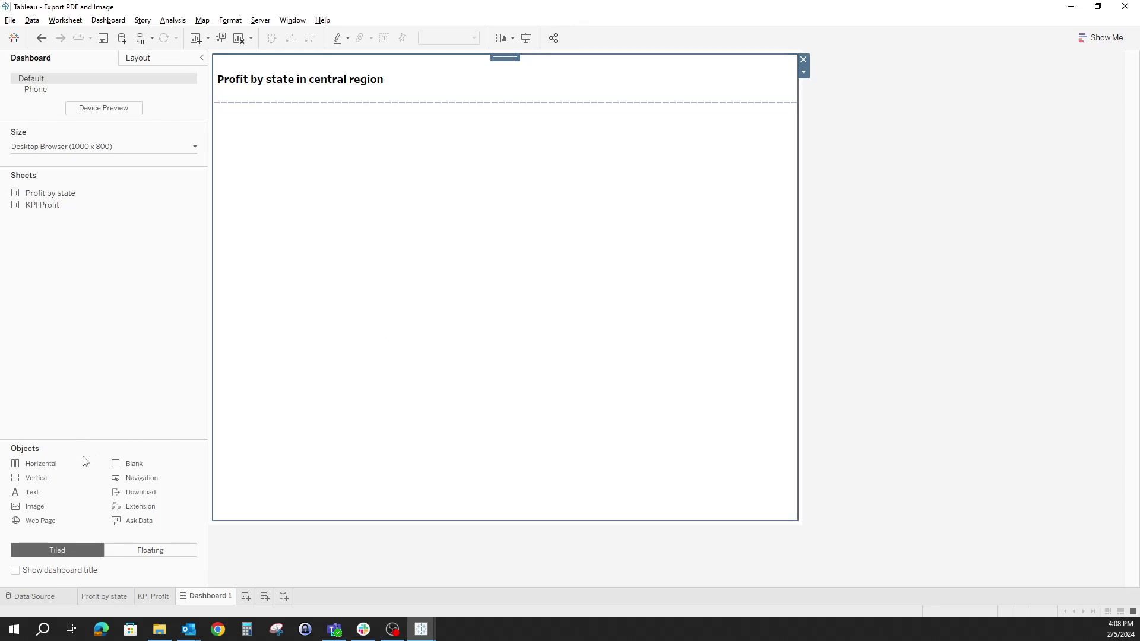
{"action": "mouse_move", "coordinate": [60, 196]}
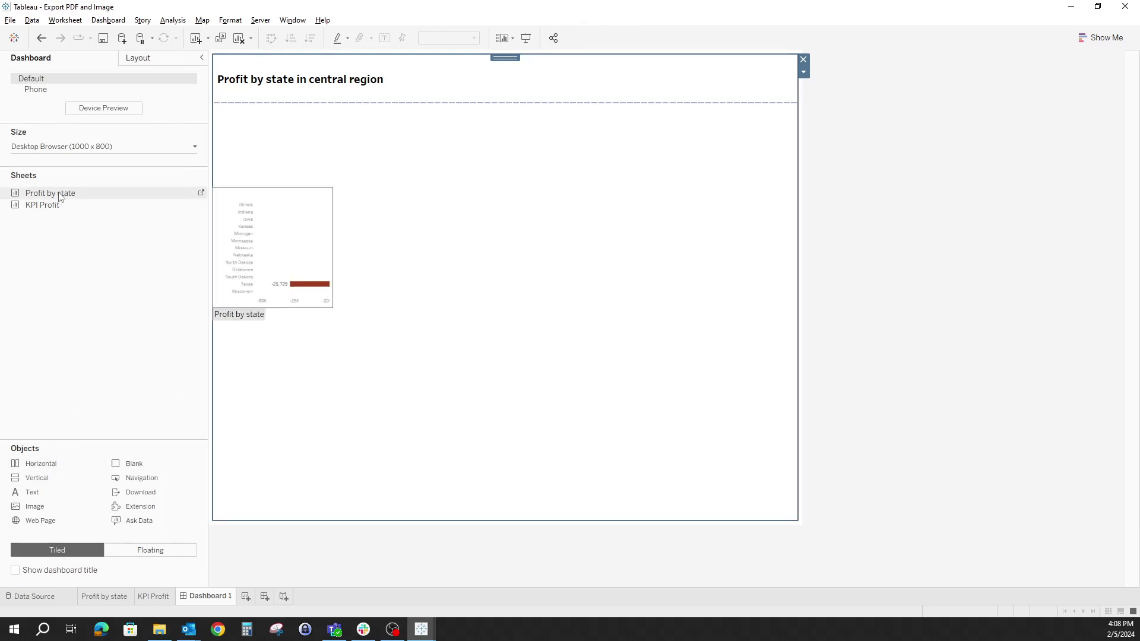
{"action": "left_click_drag", "start_coordinate": [60, 196], "coordinate": [314, 200]}
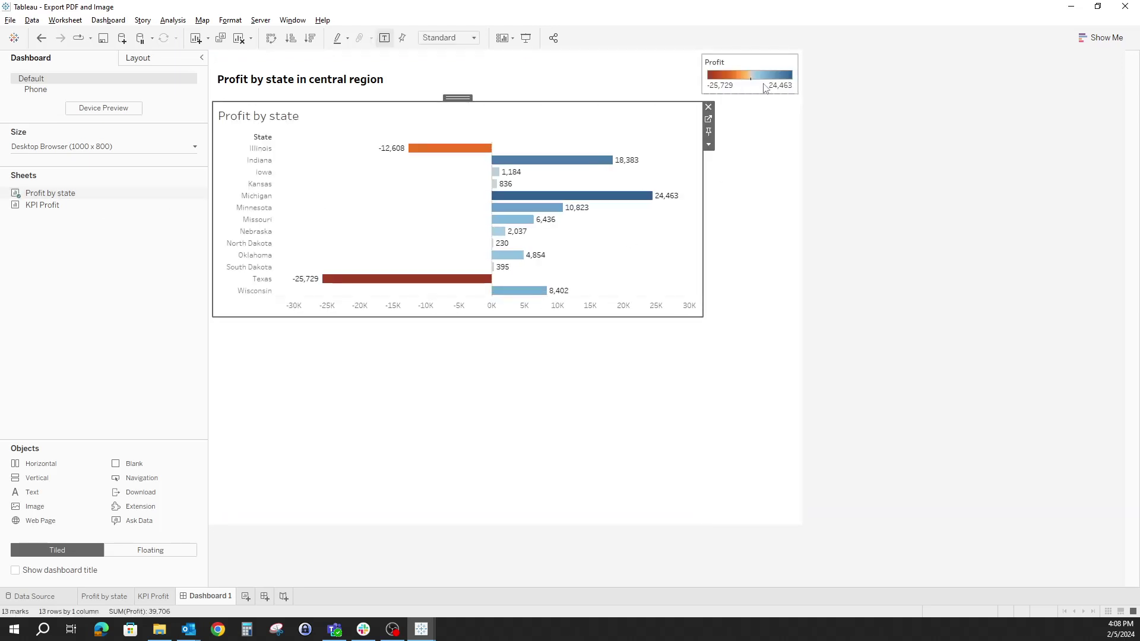
{"action": "left_click", "coordinate": [742, 67]}
{"action": "left_click_drag", "start_coordinate": [753, 58], "coordinate": [522, 313]}
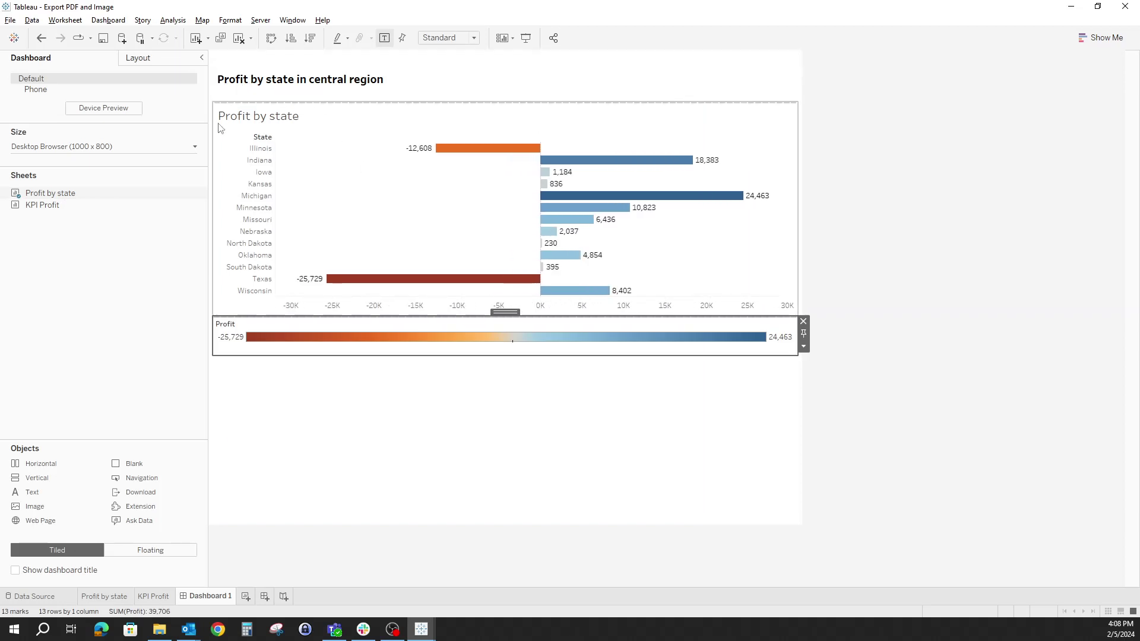
Hide the titles of the Profit by state chart and the Profit legend
{"action": "right_click", "coordinate": [236, 117]}
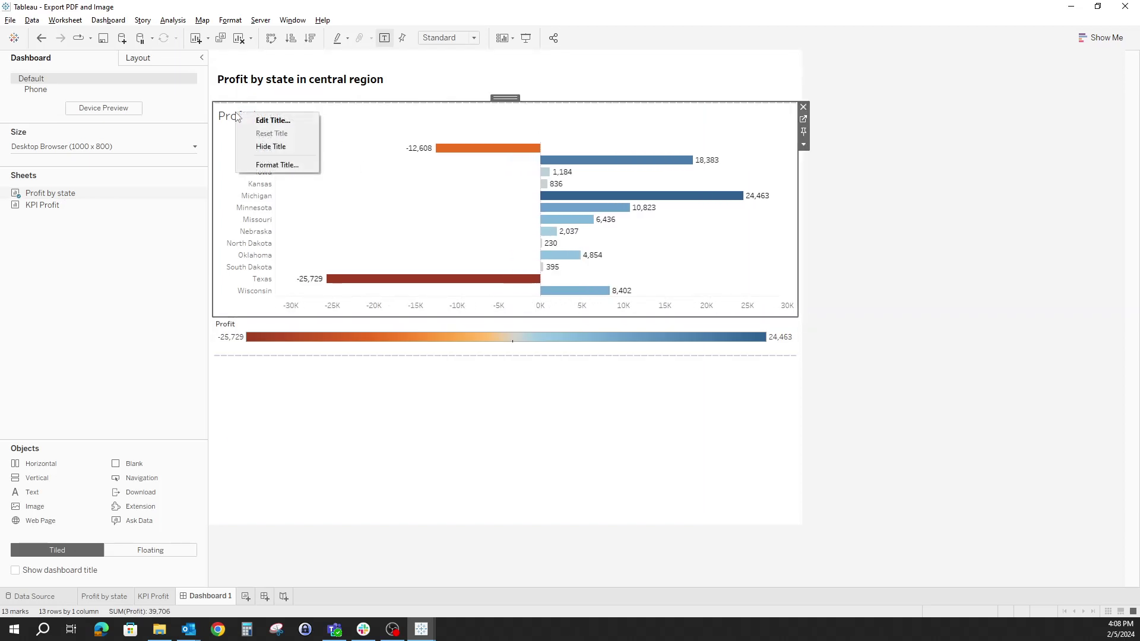
{"action": "left_click", "coordinate": [261, 146]}
{"action": "right_click", "coordinate": [222, 301]}
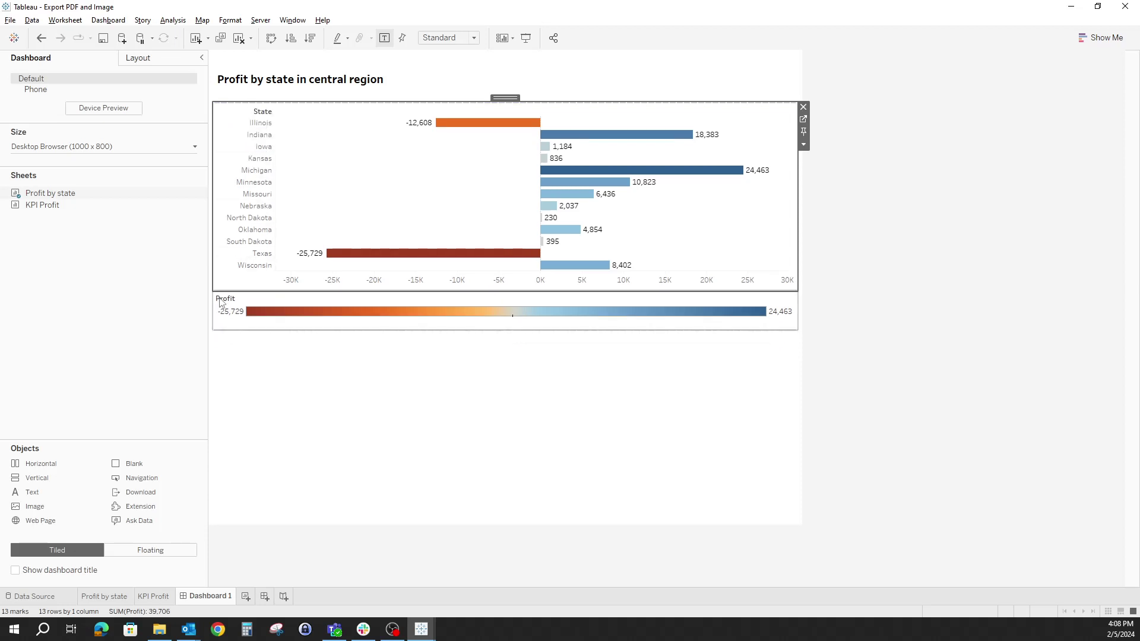
{"action": "left_click", "coordinate": [252, 332]}
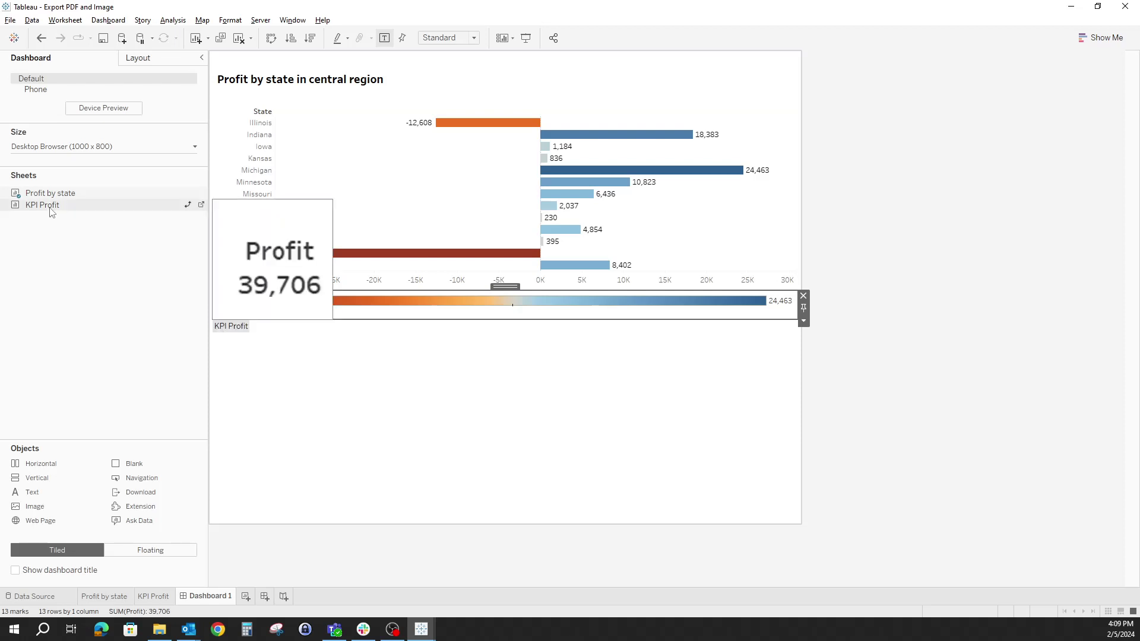
Add the KPI Profit sheet above the chart, untitled, 70 pixels tall
{"action": "left_click_drag", "start_coordinate": [80, 207], "coordinate": [421, 136]}
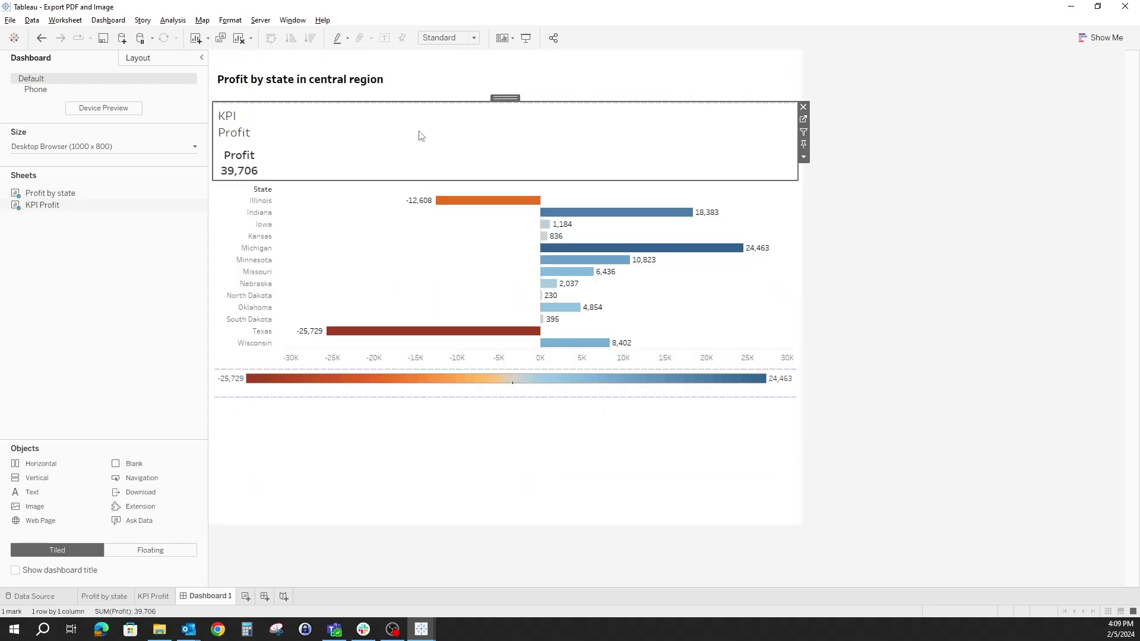
{"action": "right_click", "coordinate": [236, 120]}
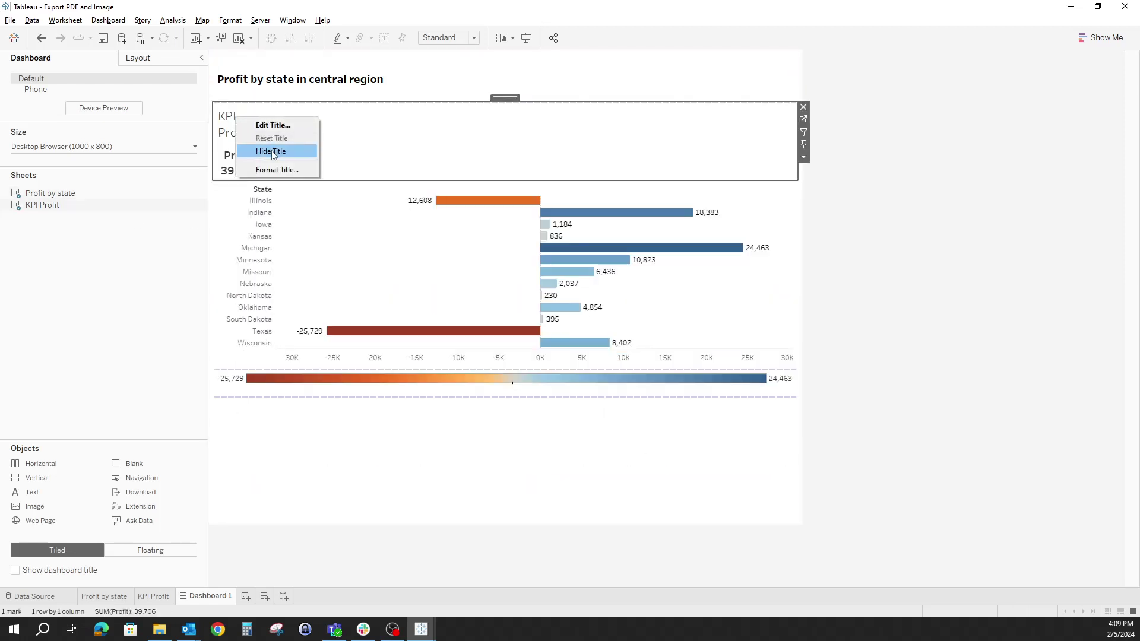
{"action": "left_click", "coordinate": [272, 150]}
{"action": "left_click", "coordinate": [804, 157]}
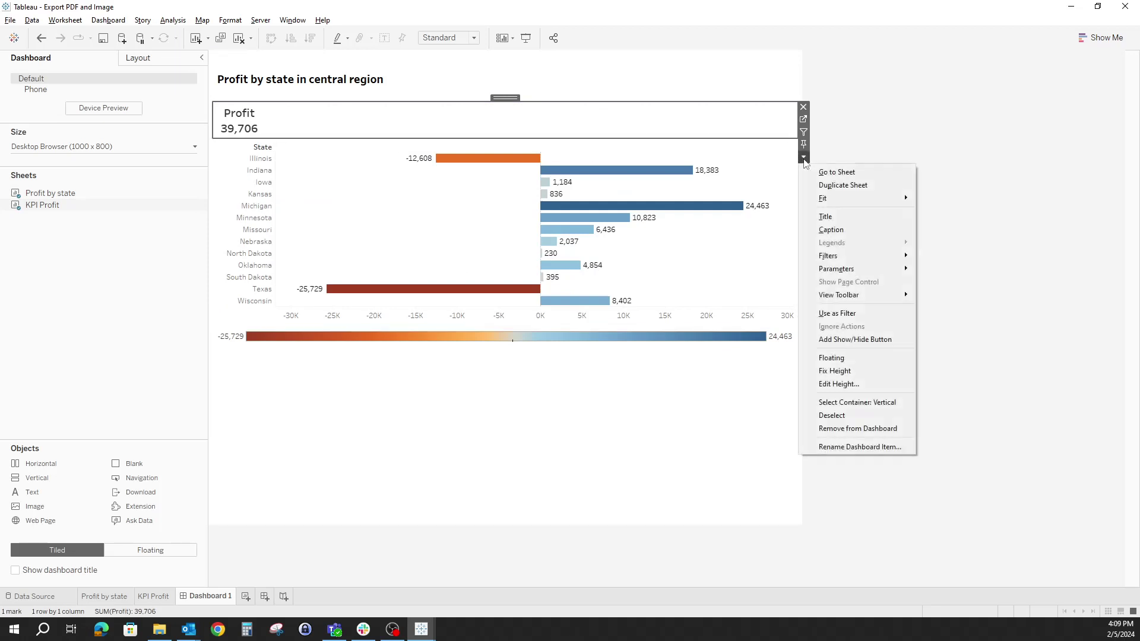
{"action": "left_click", "coordinate": [857, 384]}
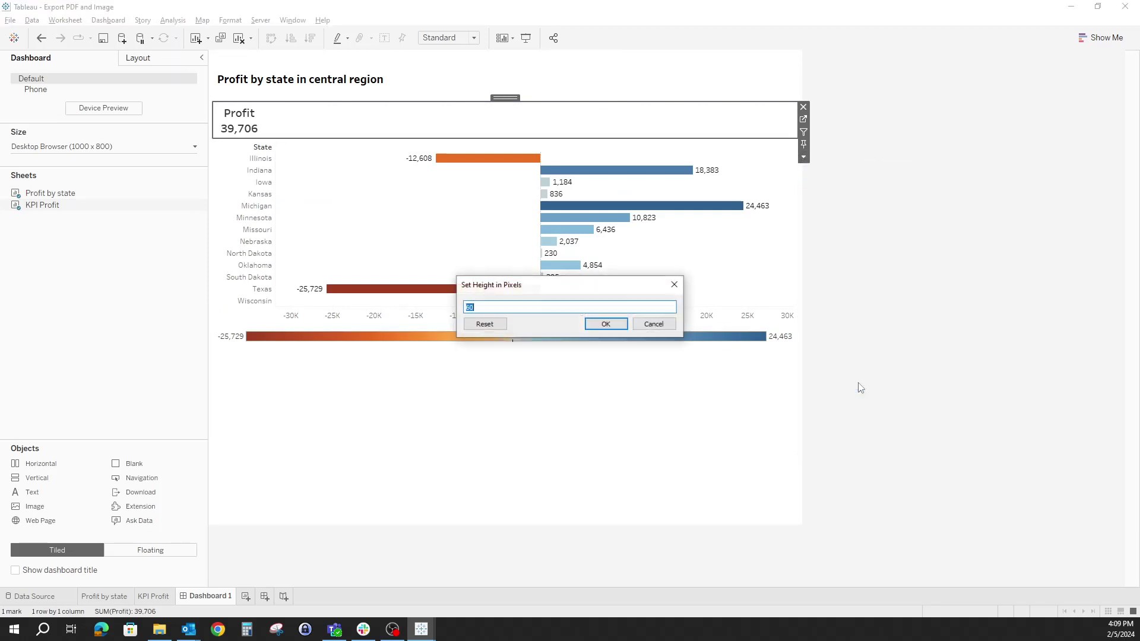
{"action": "left_click", "coordinate": [605, 323]}
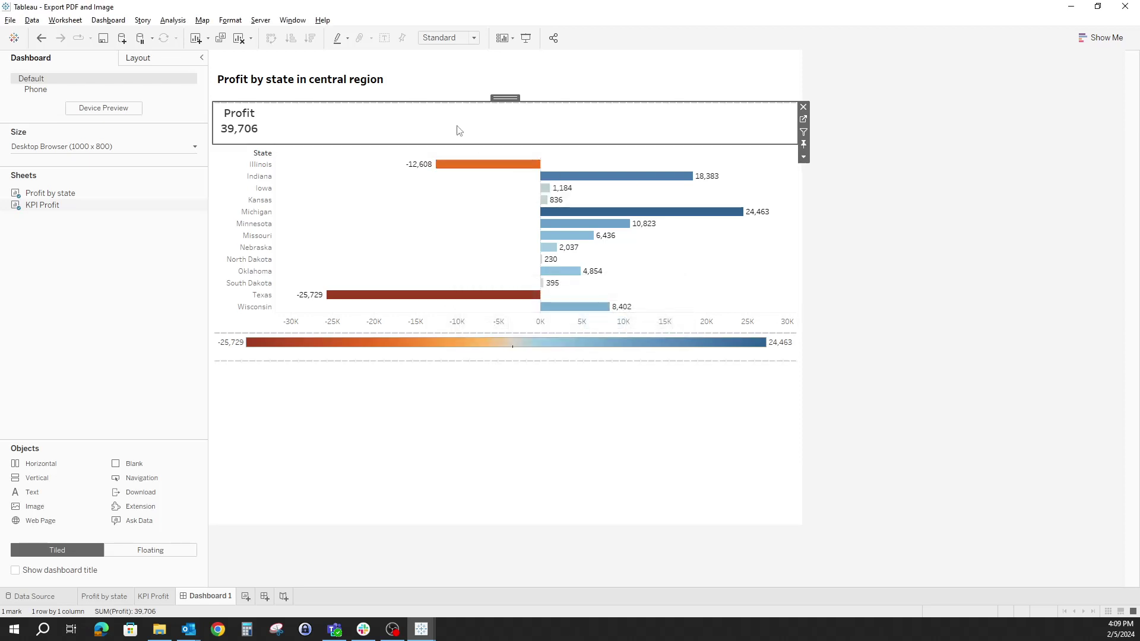
Fit the KPI to Entire View and place a Download button at the top right
{"action": "left_click", "coordinate": [476, 39]}
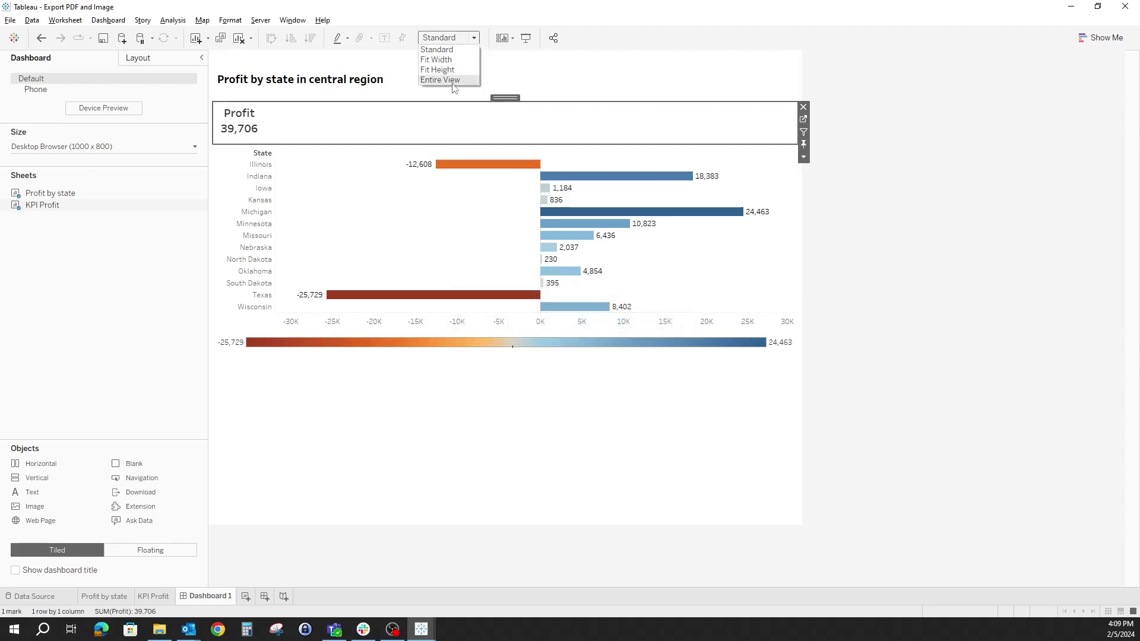
{"action": "left_click", "coordinate": [453, 80]}
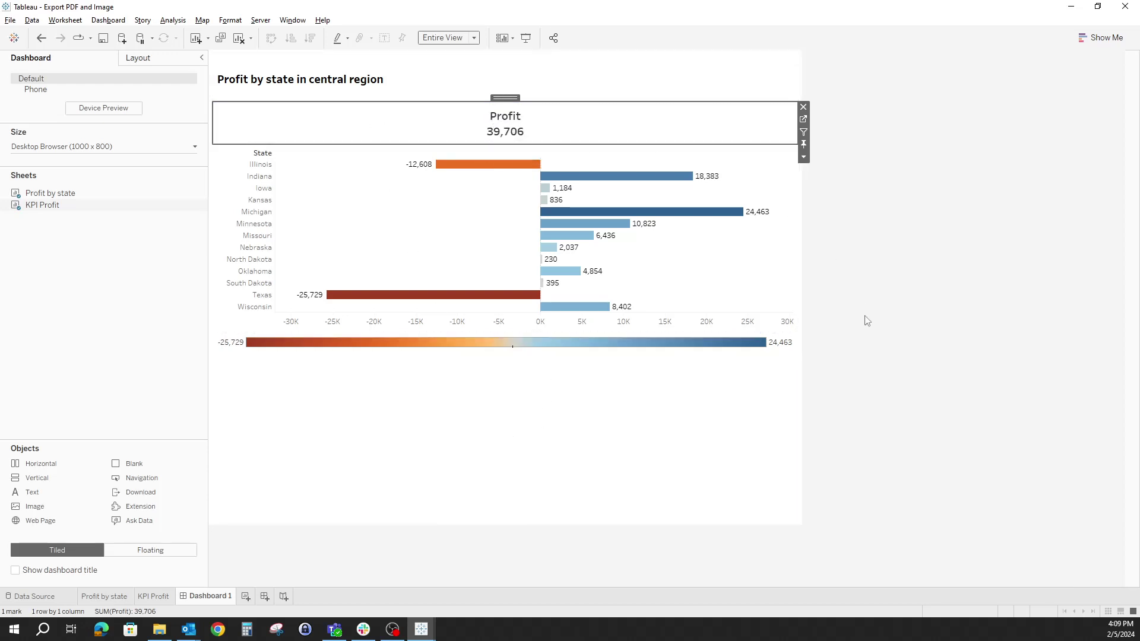
{"action": "left_click", "coordinate": [887, 316]}
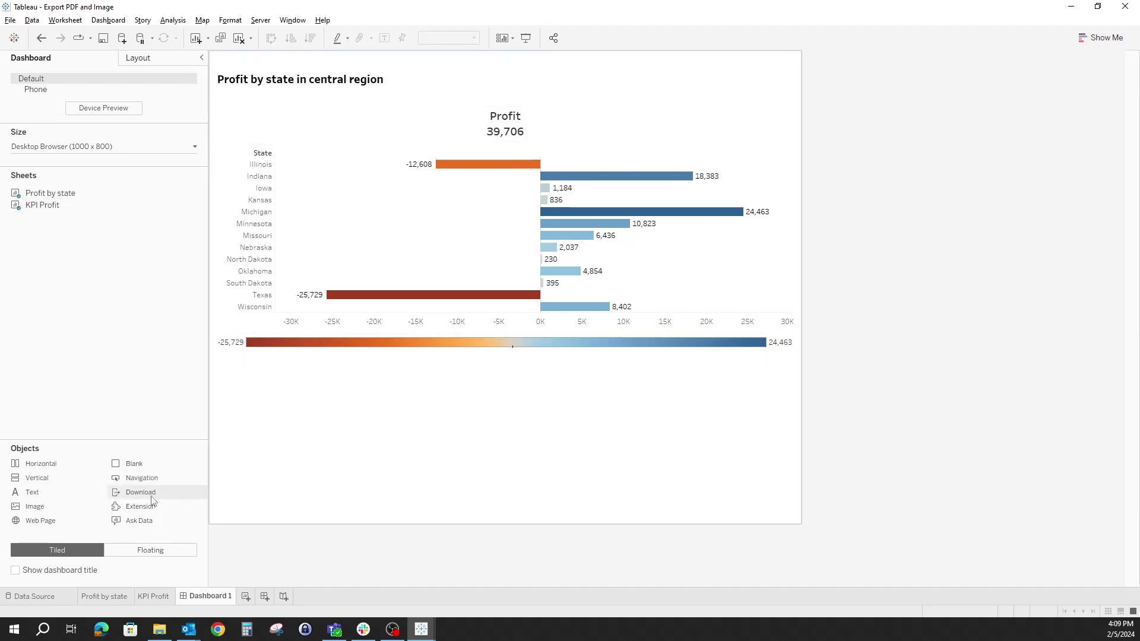
{"action": "left_click_drag", "start_coordinate": [153, 496], "coordinate": [744, 90]}
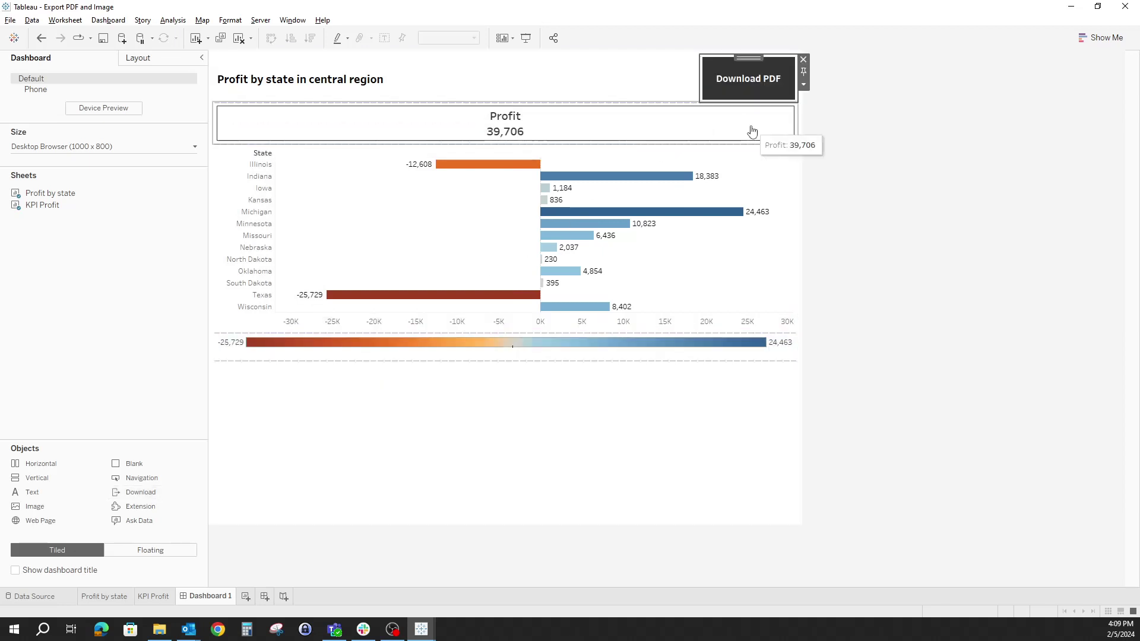
Keep the top-right button exporting to PDF and set its background to None
{"action": "left_click", "coordinate": [804, 84]}
{"action": "left_click", "coordinate": [821, 98]}
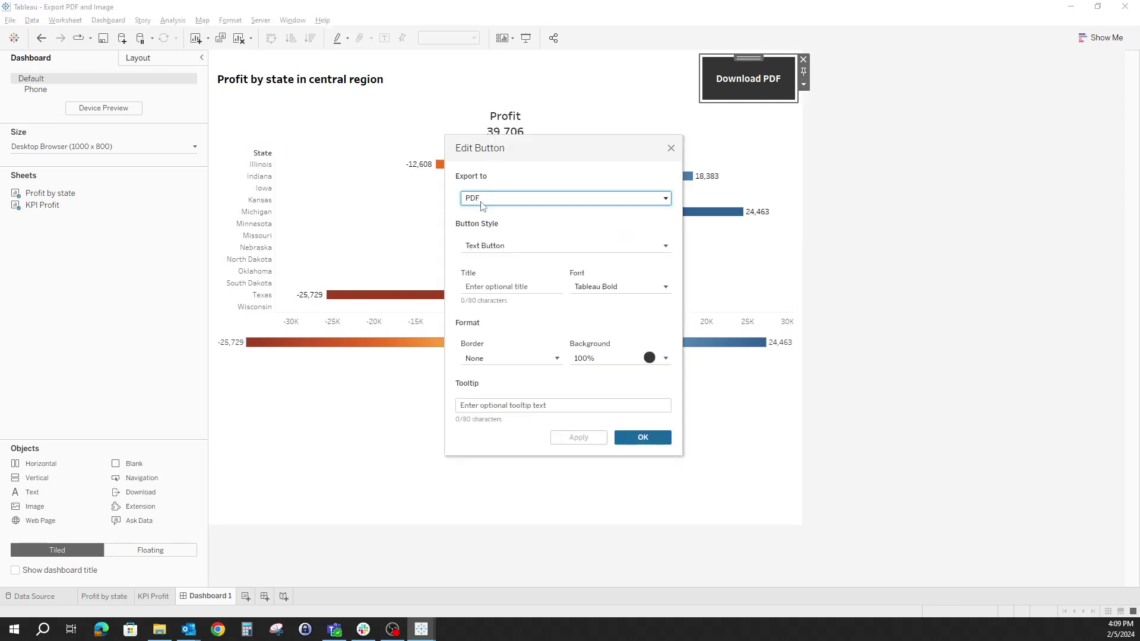
{"action": "left_click", "coordinate": [483, 204]}
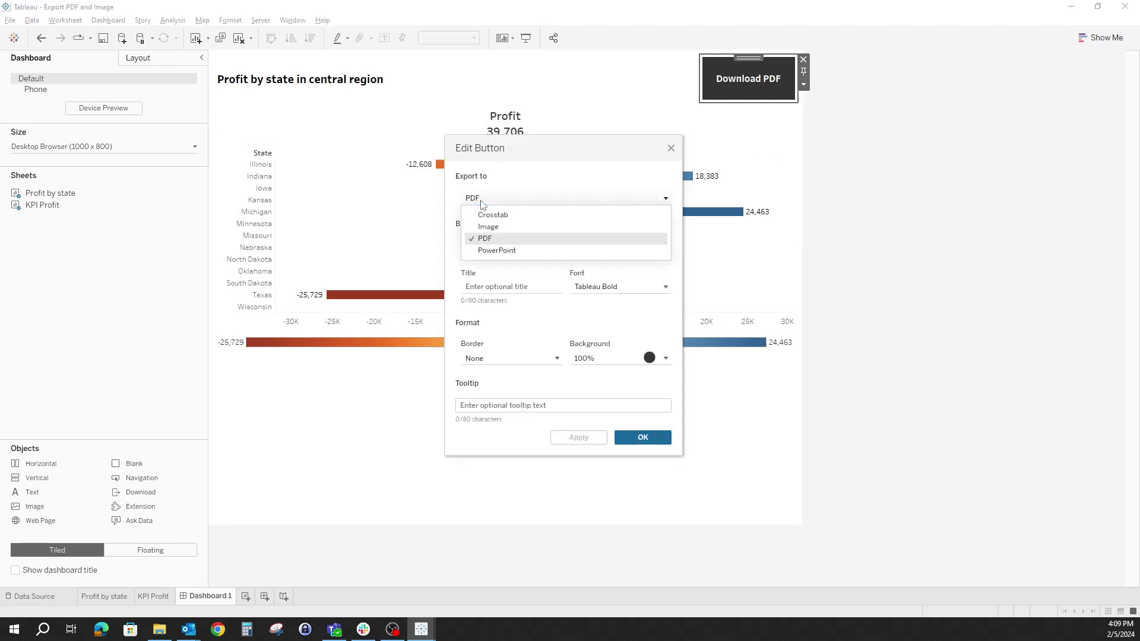
{"action": "left_click", "coordinate": [514, 239]}
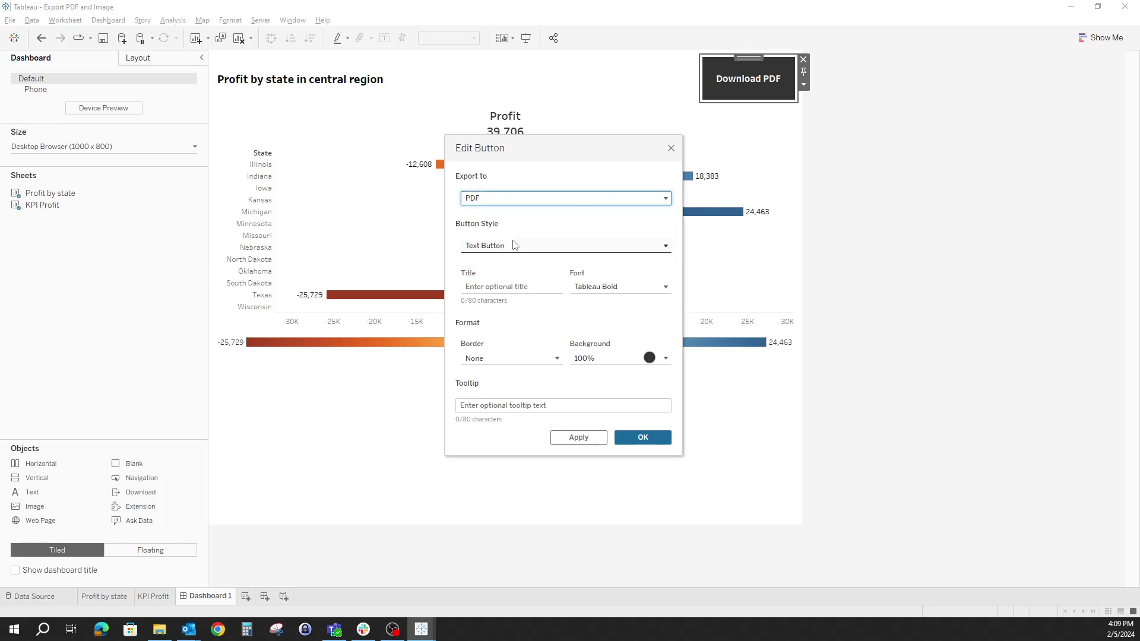
{"action": "left_click", "coordinate": [617, 293]}
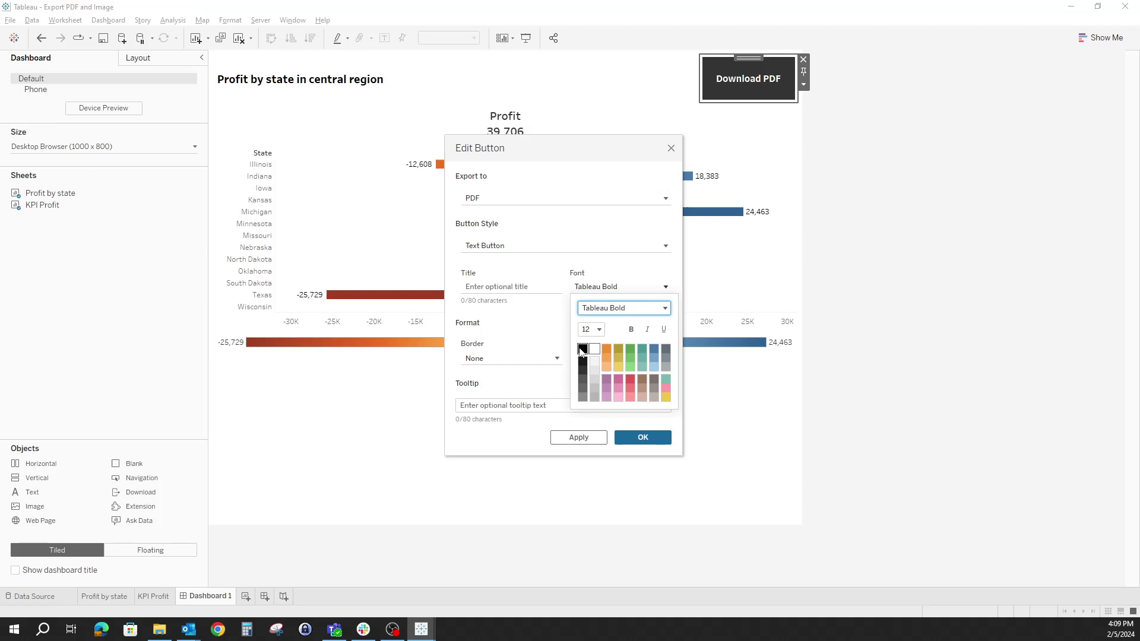
{"action": "left_click", "coordinate": [554, 324]}
{"action": "left_click", "coordinate": [666, 360]}
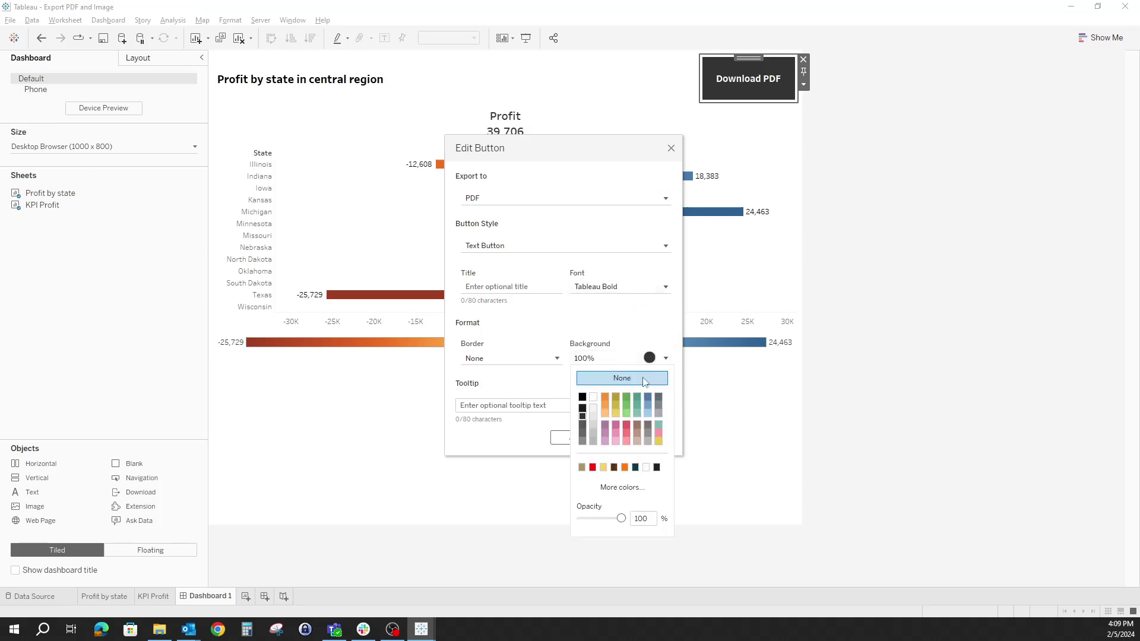
{"action": "left_click", "coordinate": [622, 378]}
{"action": "left_click", "coordinate": [587, 326]}
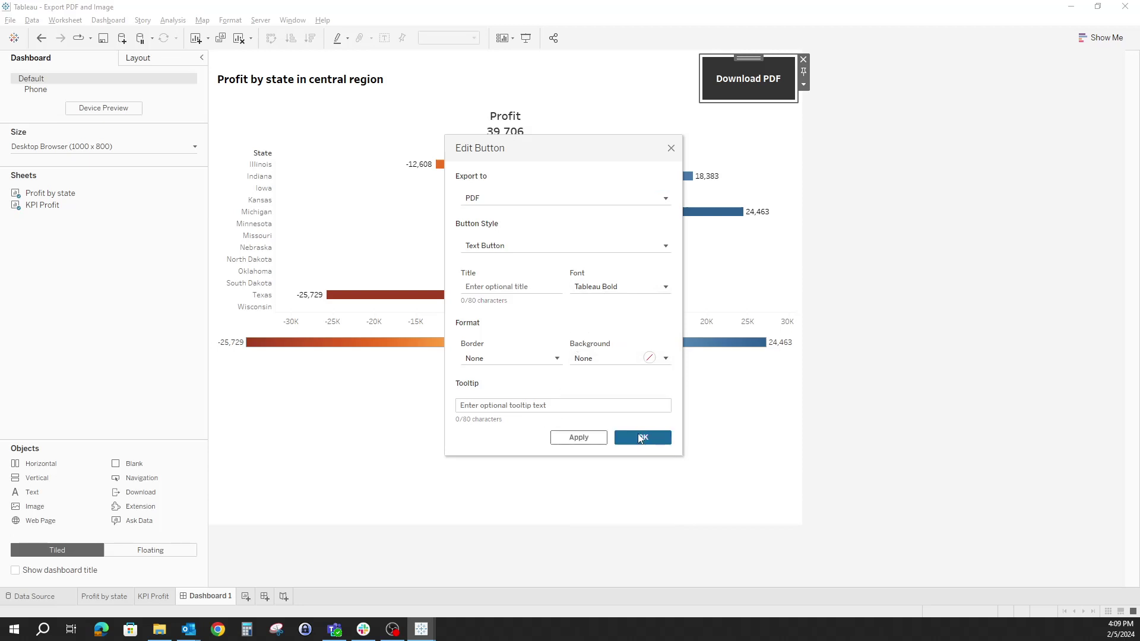
{"action": "left_click", "coordinate": [641, 439]}
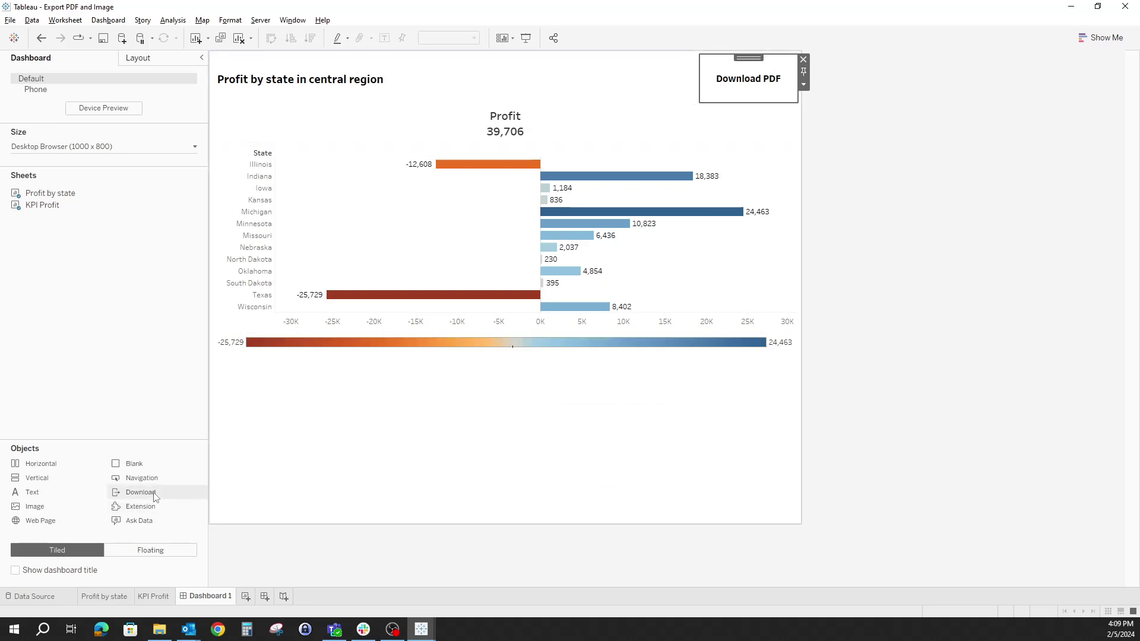
Add a second button beside Download PDF that exports an Image, with background set to None
{"action": "left_click_drag", "start_coordinate": [148, 500], "coordinate": [697, 81]}
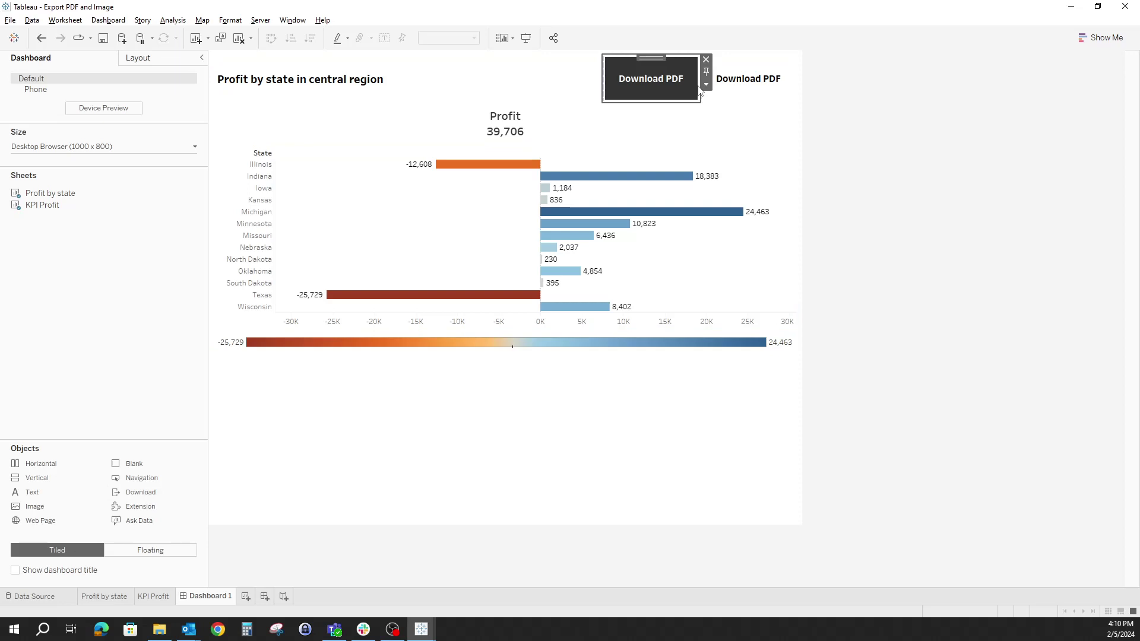
{"action": "left_click", "coordinate": [706, 84]}
{"action": "left_click", "coordinate": [738, 99]}
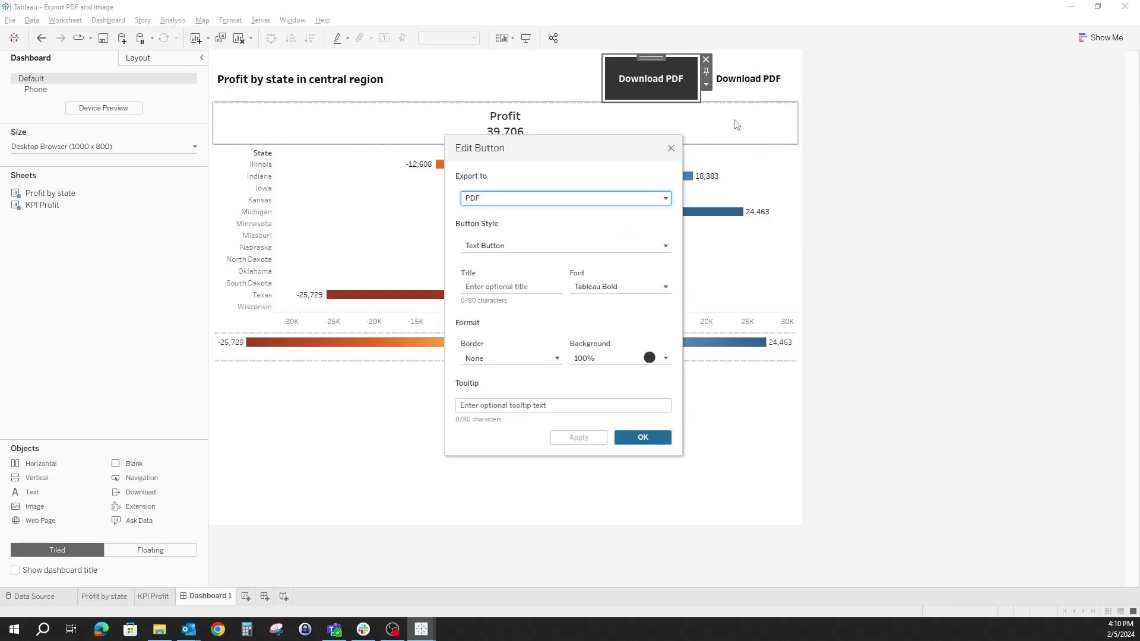
{"action": "left_click", "coordinate": [500, 199]}
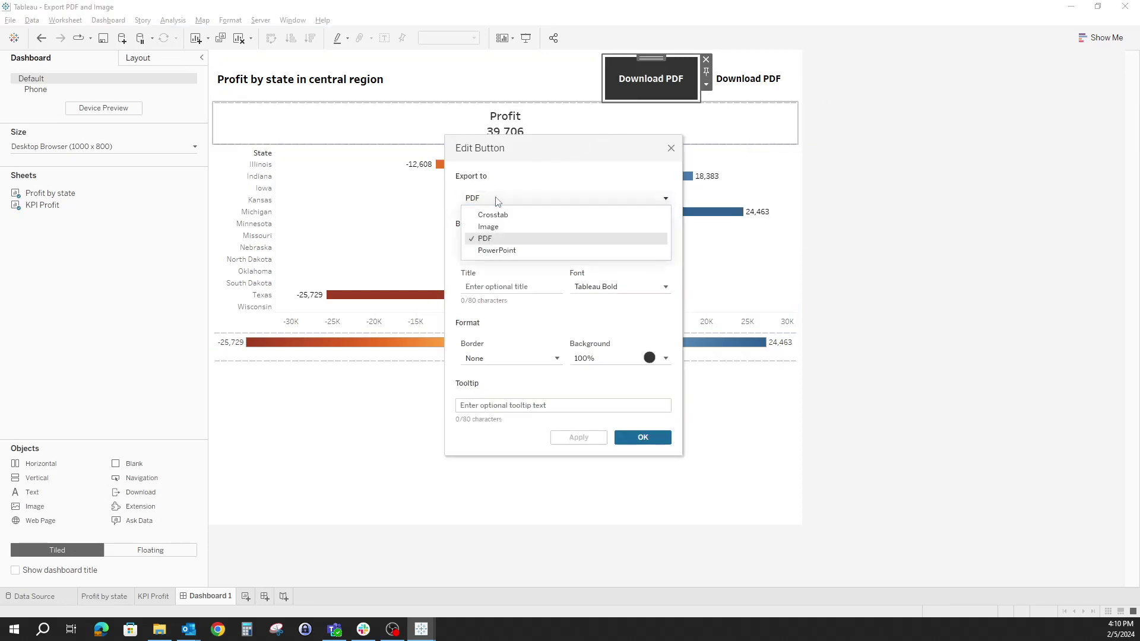
{"action": "left_click", "coordinate": [498, 230]}
{"action": "left_click", "coordinate": [601, 287]}
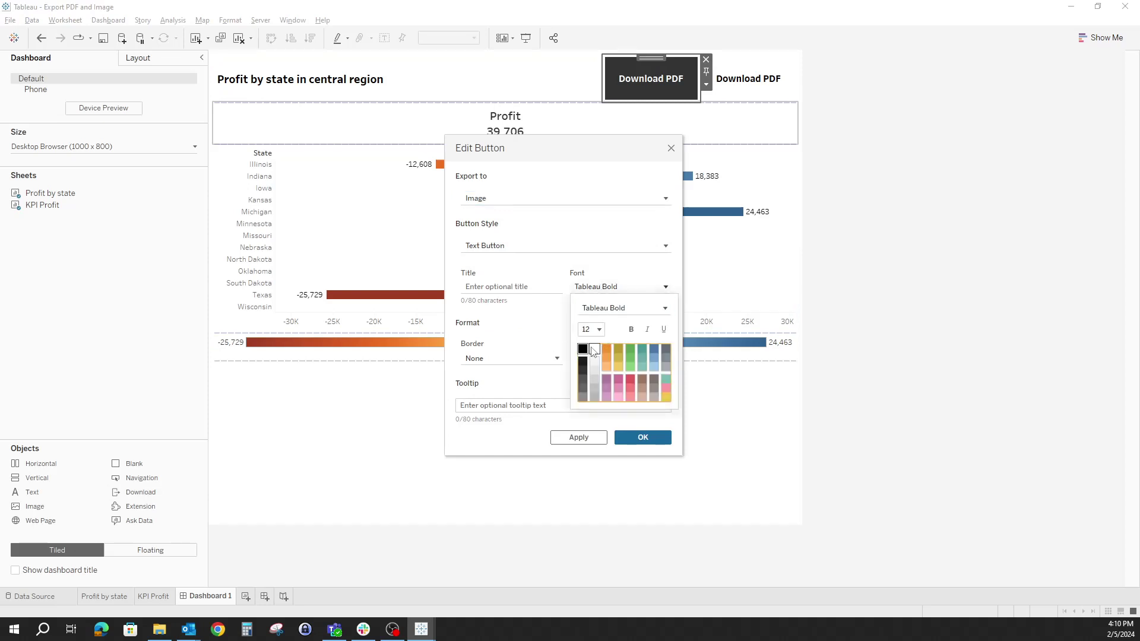
{"action": "left_click", "coordinate": [536, 334]}
{"action": "left_click", "coordinate": [649, 358]}
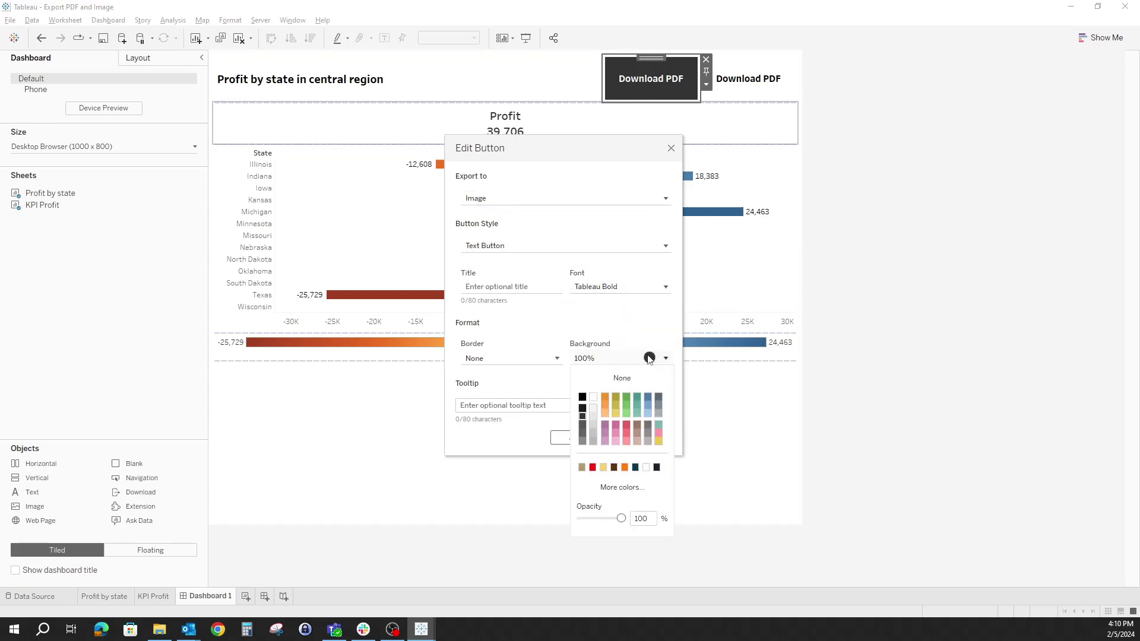
{"action": "left_click", "coordinate": [621, 378]}
{"action": "left_click", "coordinate": [537, 331]}
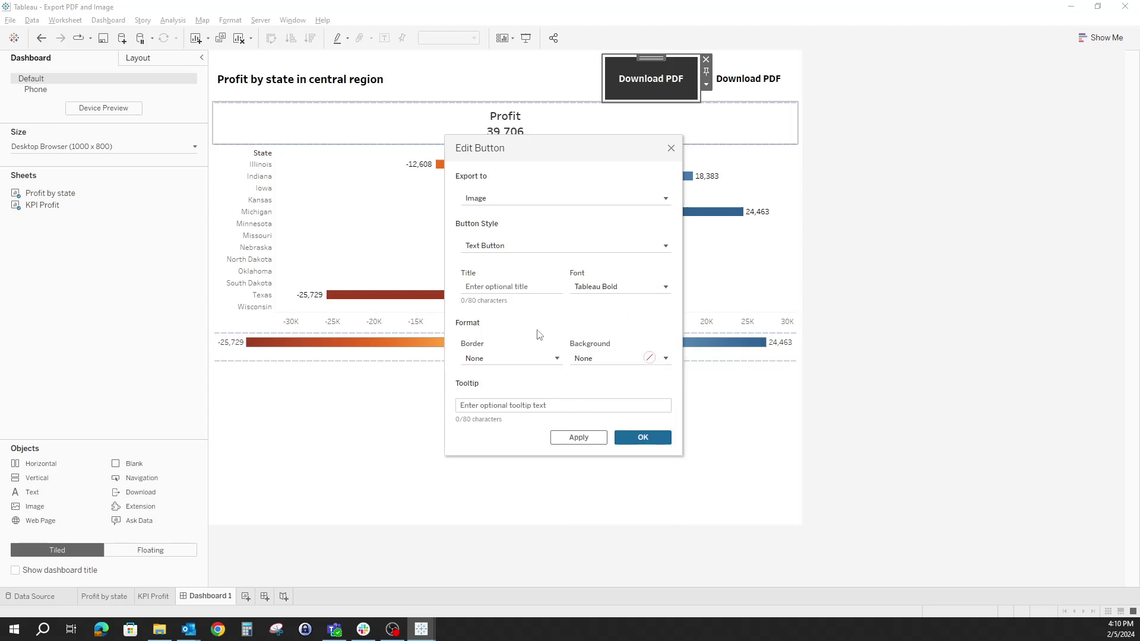
{"action": "left_click", "coordinate": [579, 437]}
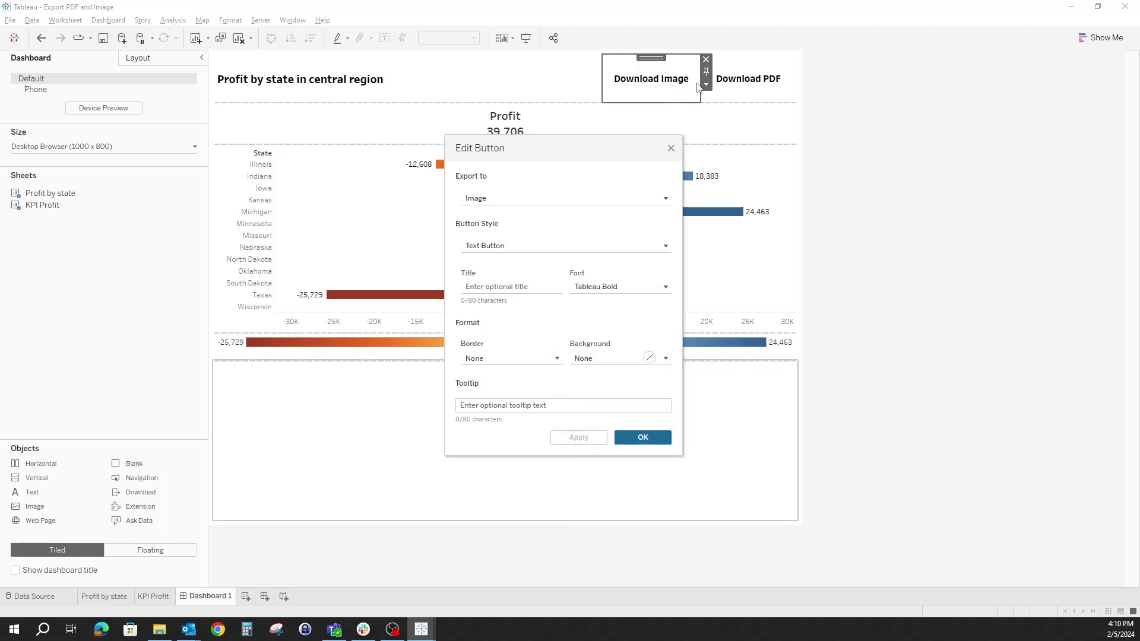
{"action": "left_click", "coordinate": [646, 438]}
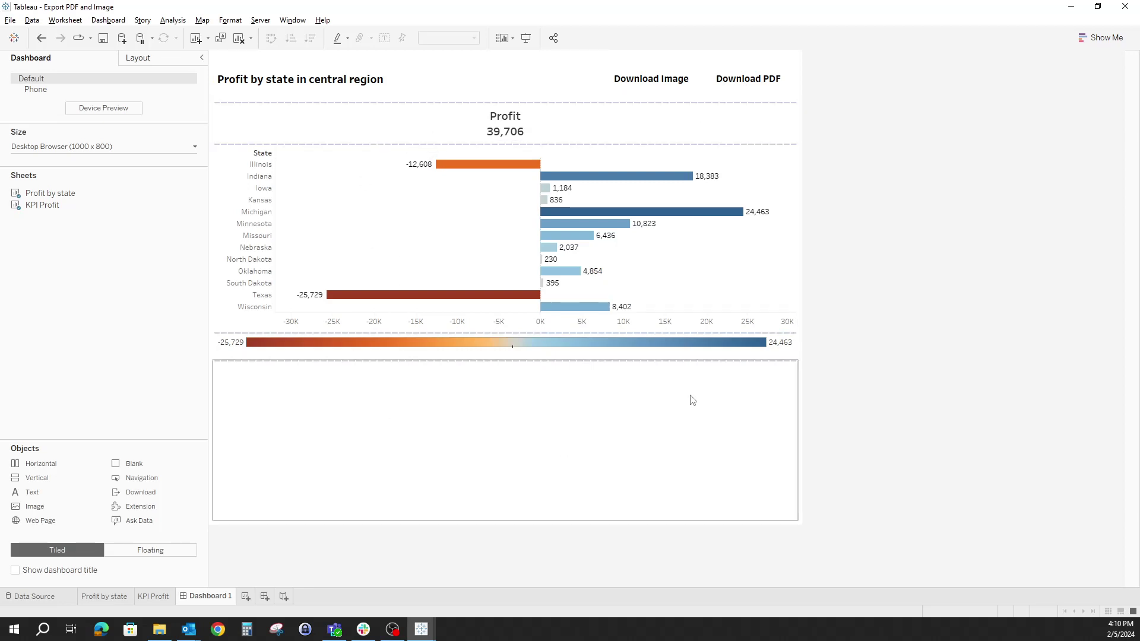
Export the entire workbook with Download PDF, saving 'Export PDF and Image.pdf' in Documents
{"action": "left_click", "coordinate": [741, 92]}
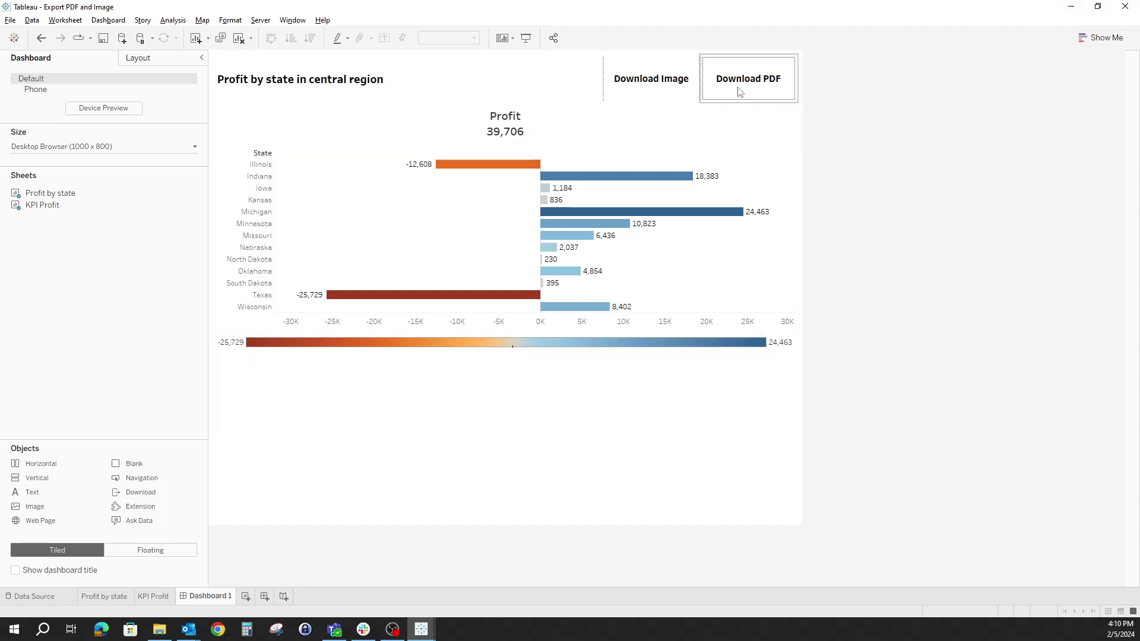
{"action": "left_click", "coordinate": [739, 90], "text": "alt"}
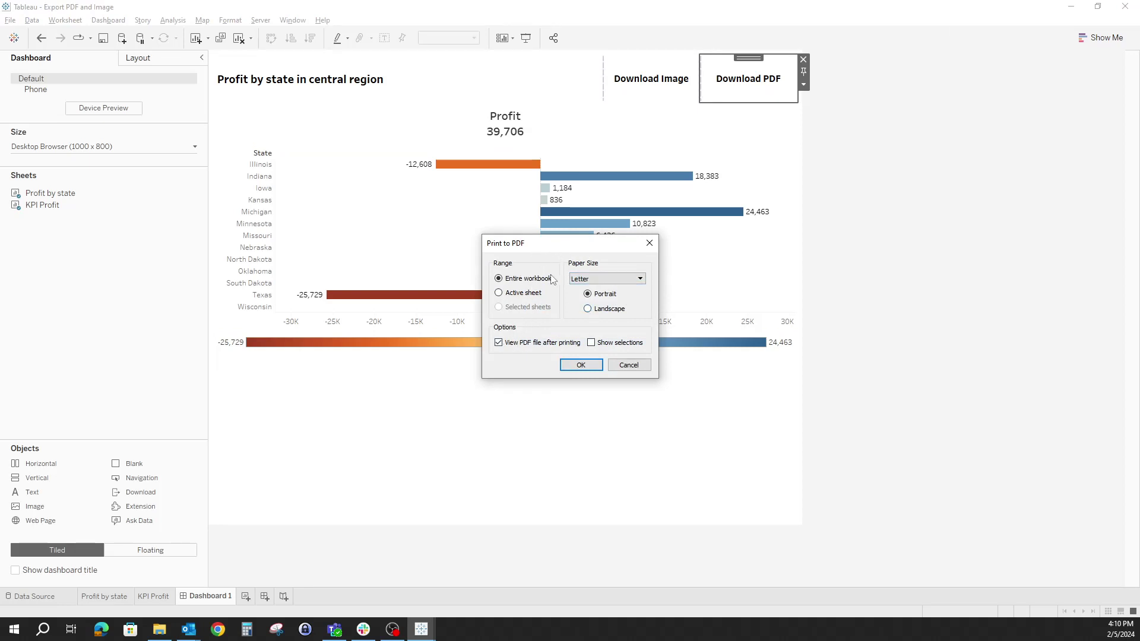
{"action": "left_click", "coordinate": [581, 365]}
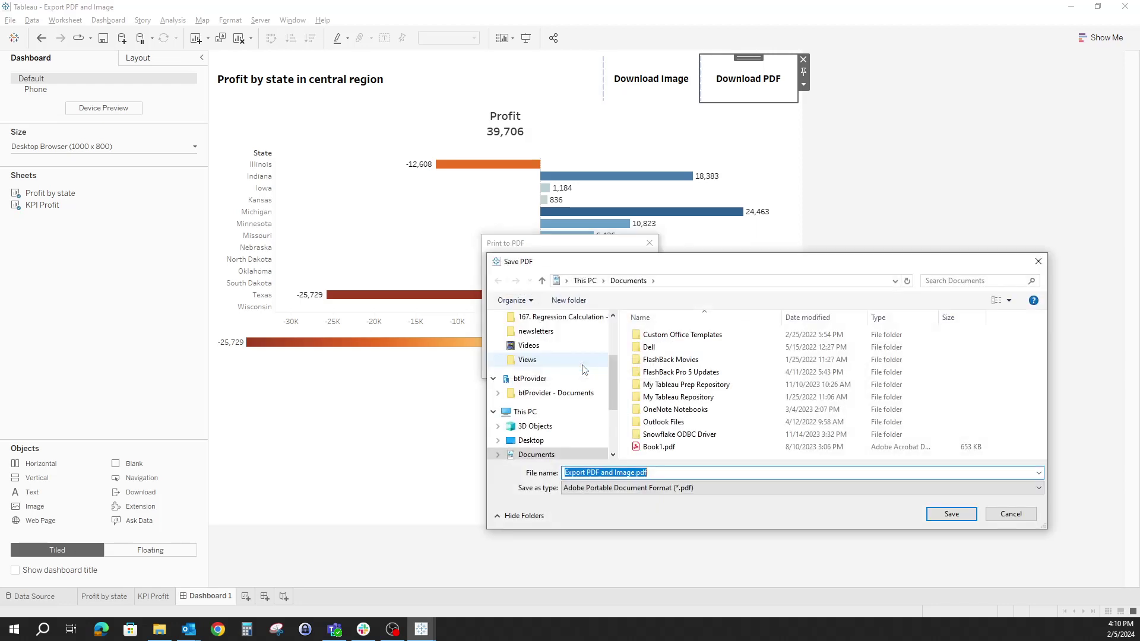
{"action": "left_click", "coordinate": [957, 516]}
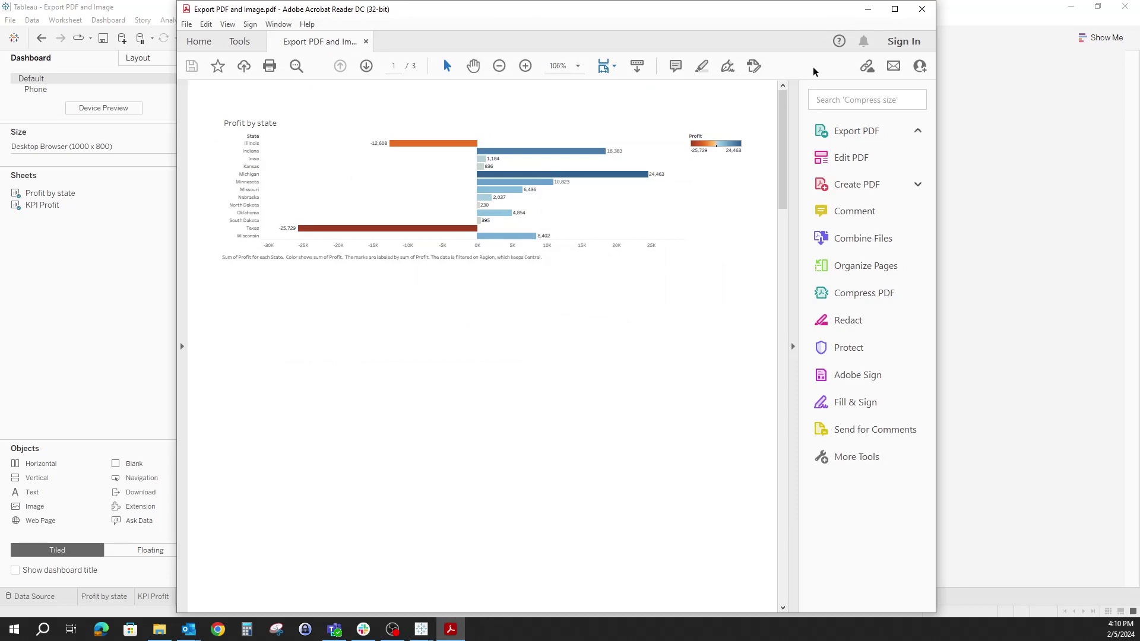
Close the exported 3-page PDF in Acrobat Reader after reviewing it
{"action": "left_click", "coordinate": [922, 9]}
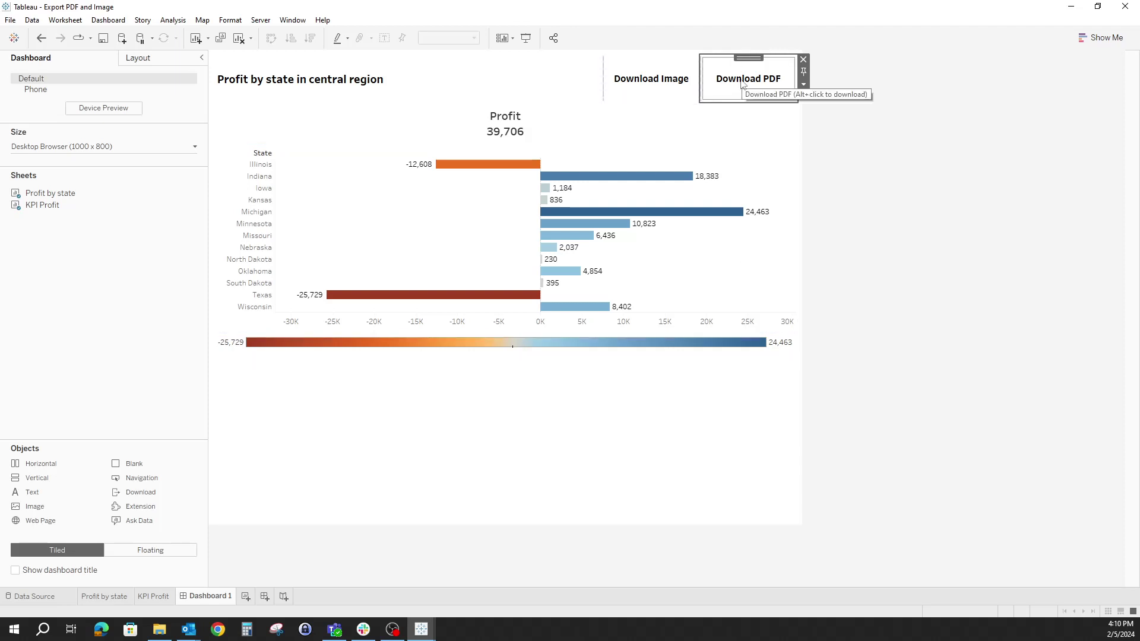
Export the dashboard with Download Image as Dashboard 1.png, replacing the existing file
{"action": "left_click", "coordinate": [649, 92]}
{"action": "left_click", "coordinate": [649, 92], "text": "alt"}
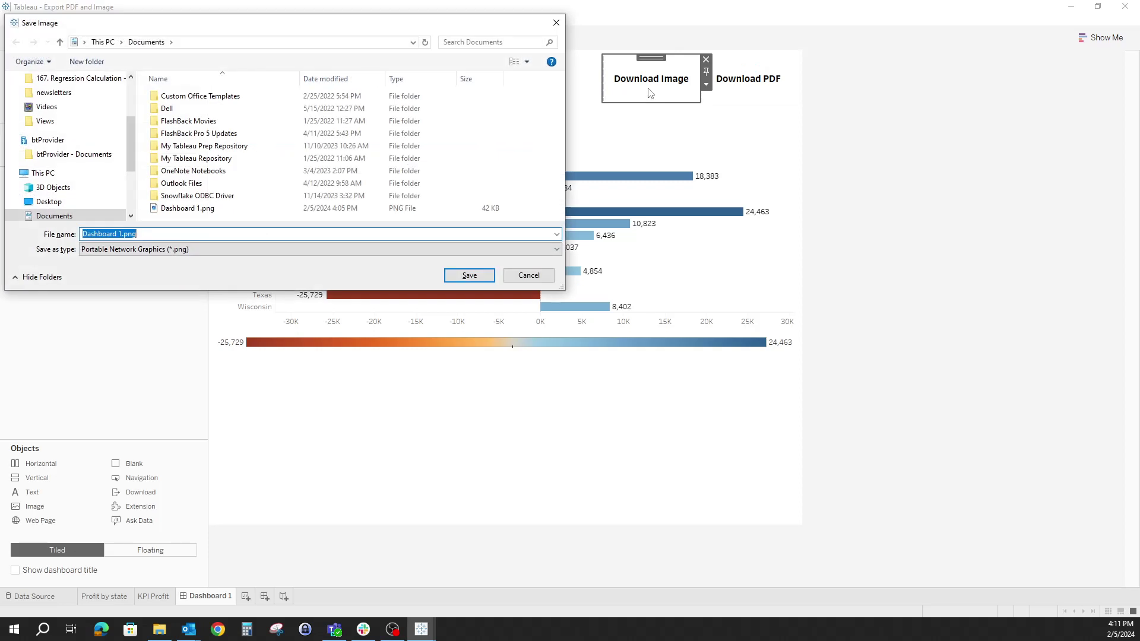
{"action": "left_click", "coordinate": [469, 277]}
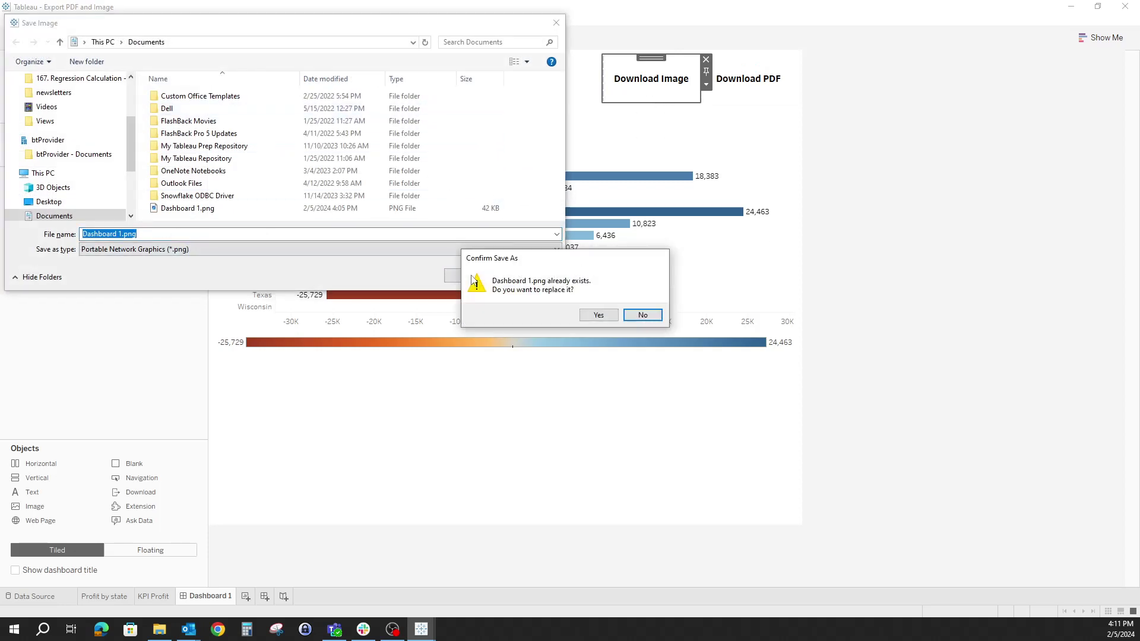
{"action": "left_click", "coordinate": [599, 315]}
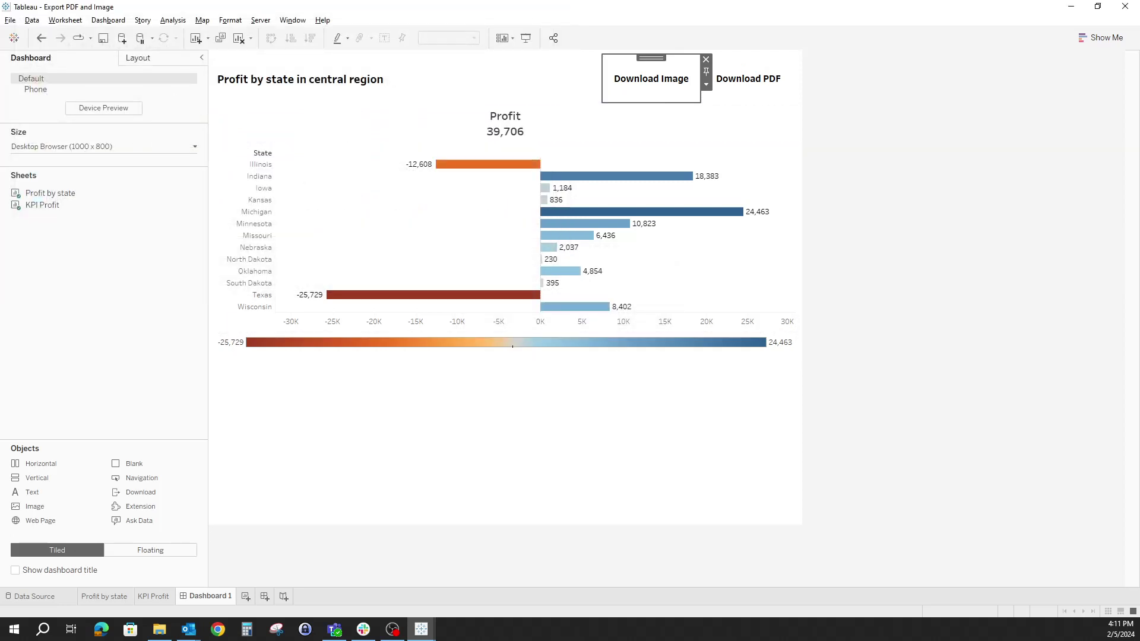
Open the saved Dashboard 1.png from the file browser to check it, then close it
{"action": "key", "text": "super+e"}
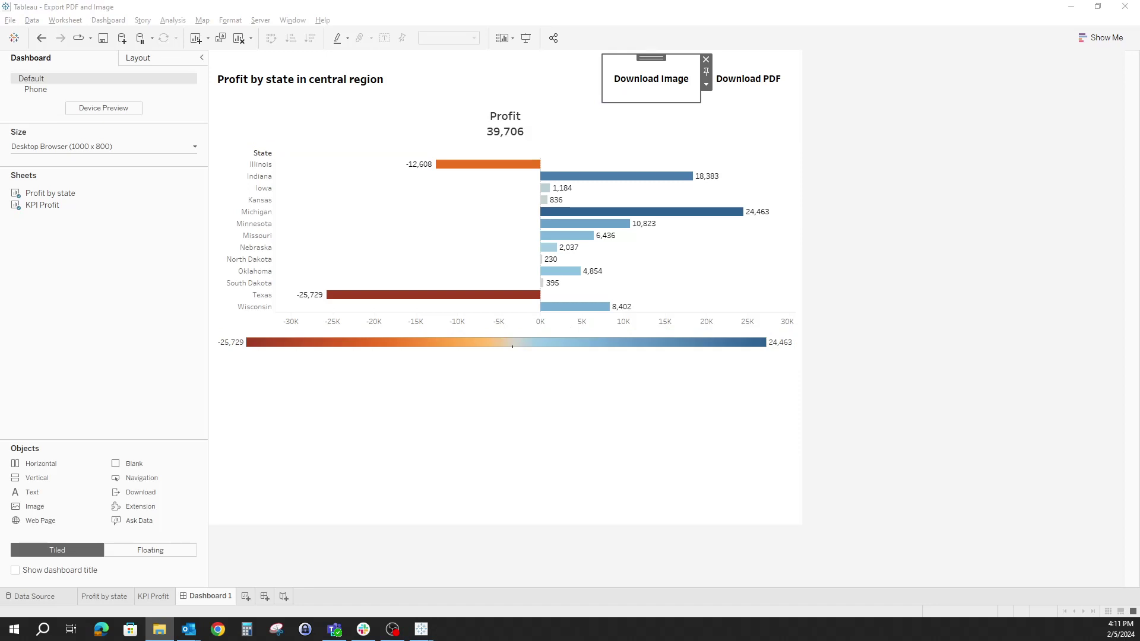
{"action": "key", "text": "Return"}
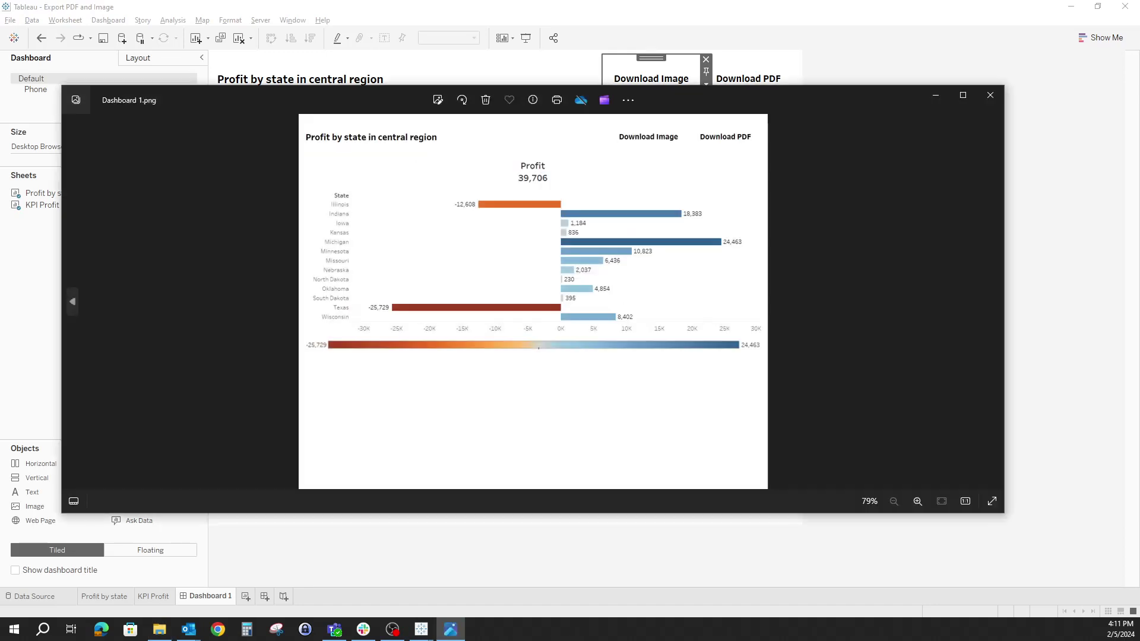
{"action": "left_click", "coordinate": [990, 95]}
{"action": "left_click", "coordinate": [963, 202]}
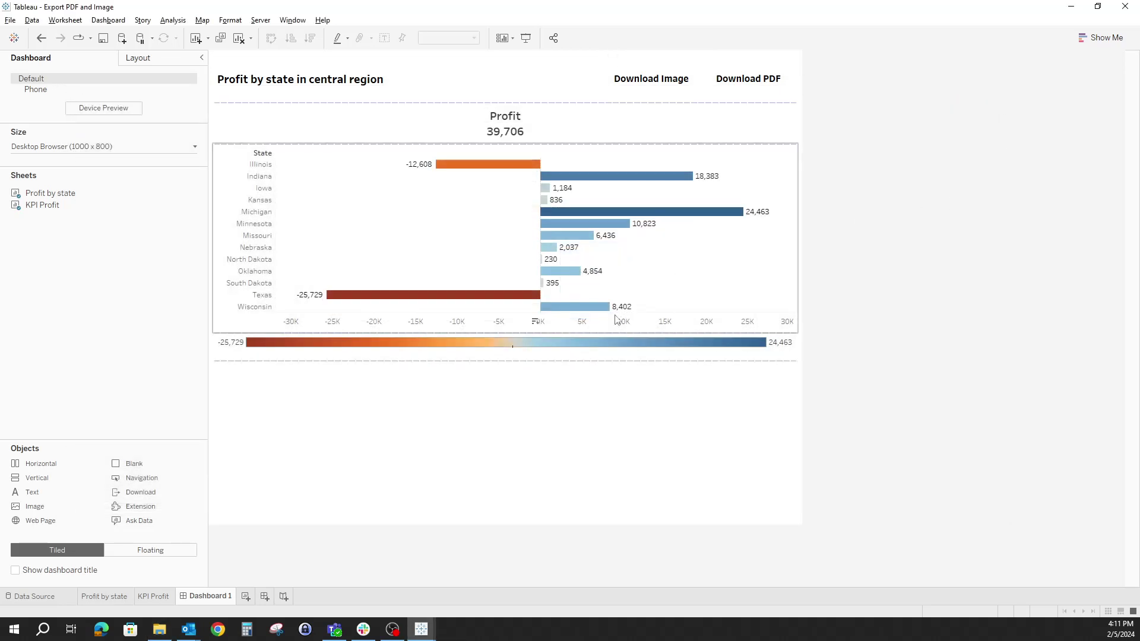
Enter presentation mode, then check Download PDF and Download Image both start exports, cancelling each
{"action": "left_click", "coordinate": [526, 38]}
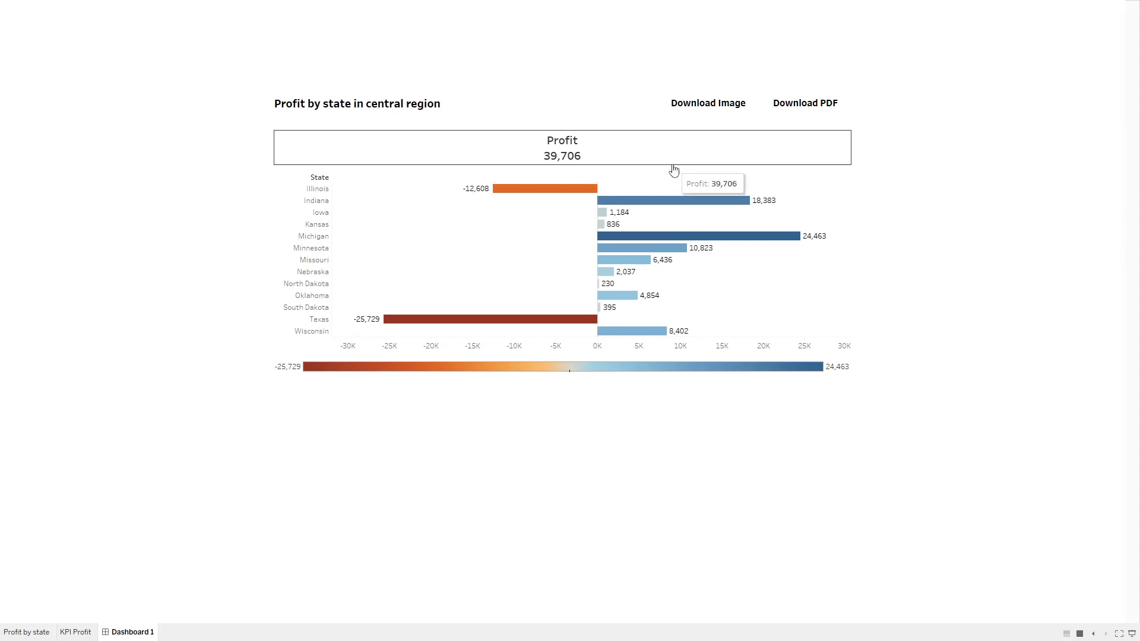
{"action": "left_click", "coordinate": [798, 108]}
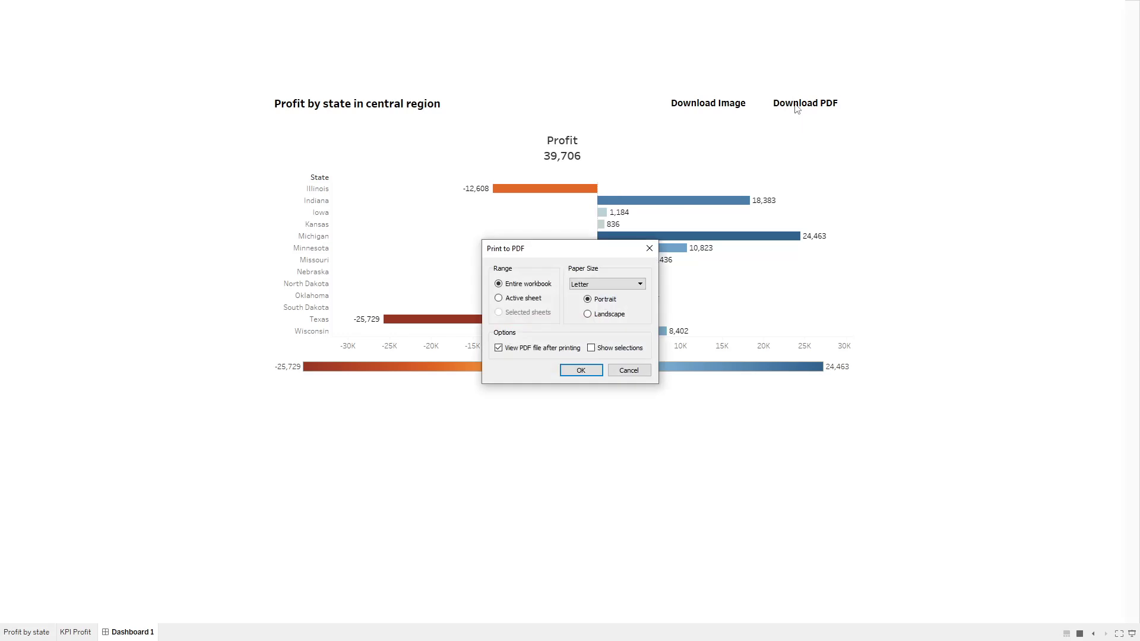
{"action": "left_click", "coordinate": [649, 249]}
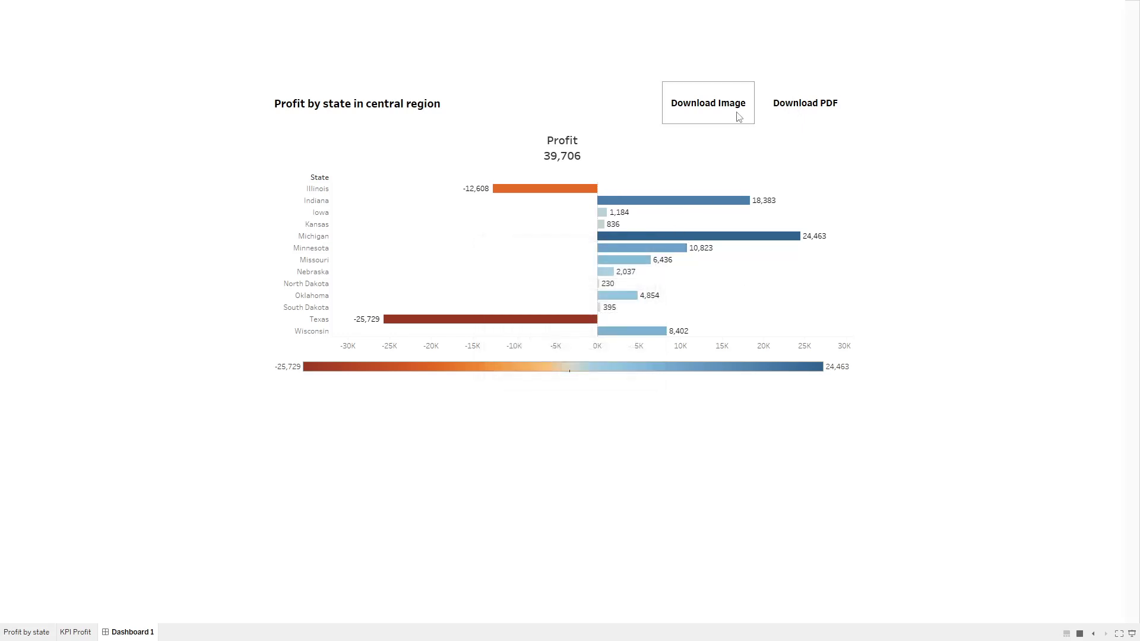
{"action": "left_click", "coordinate": [717, 113]}
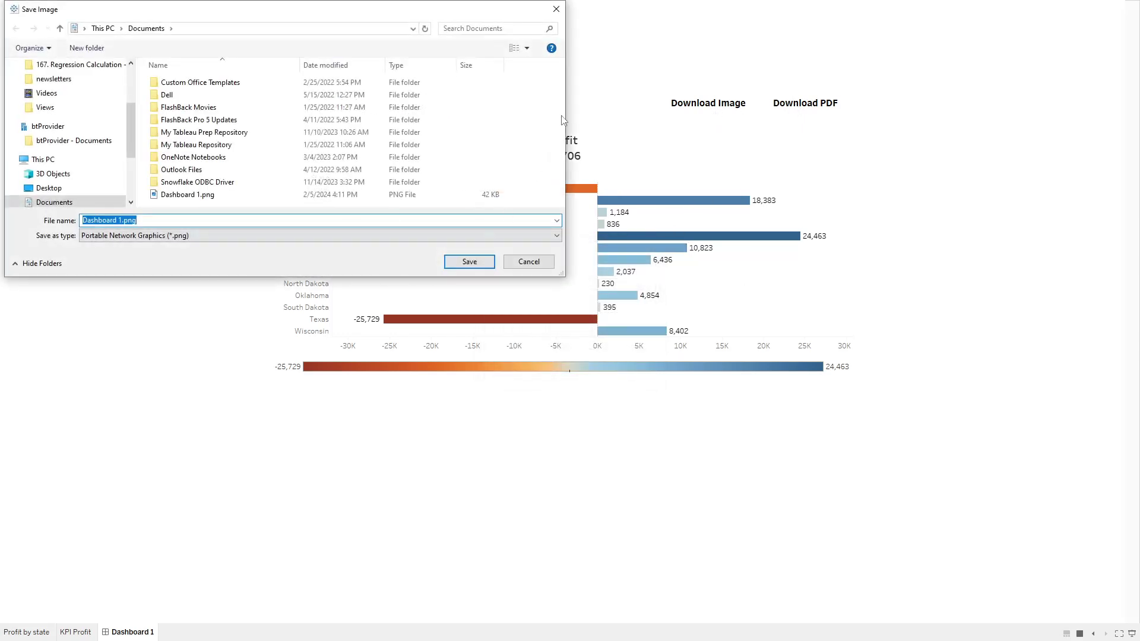
{"action": "left_click", "coordinate": [556, 9]}
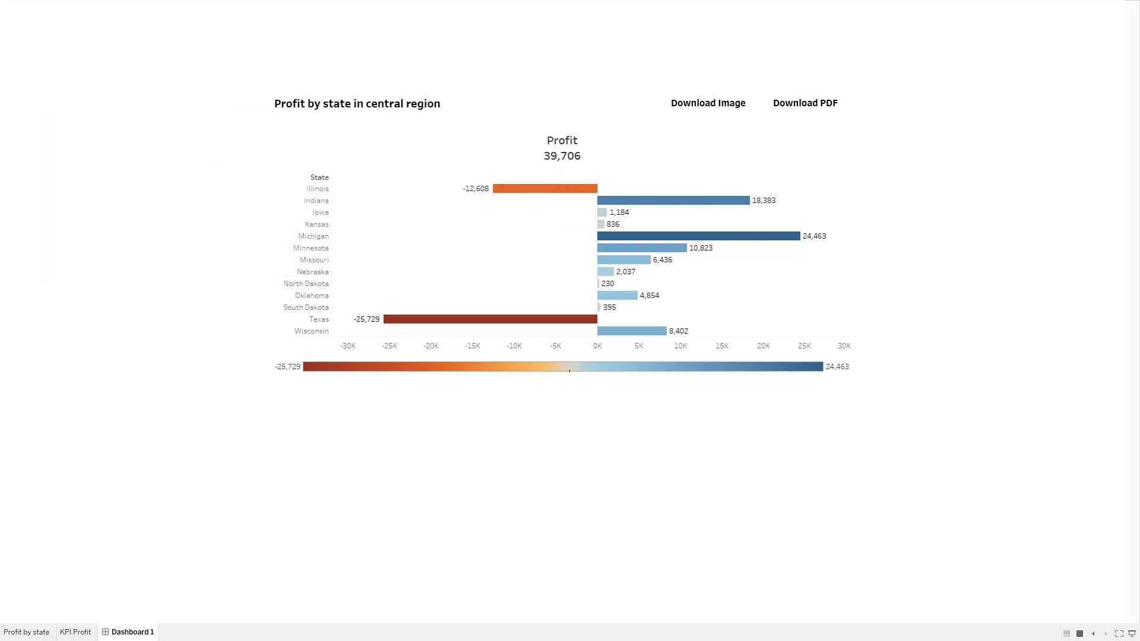